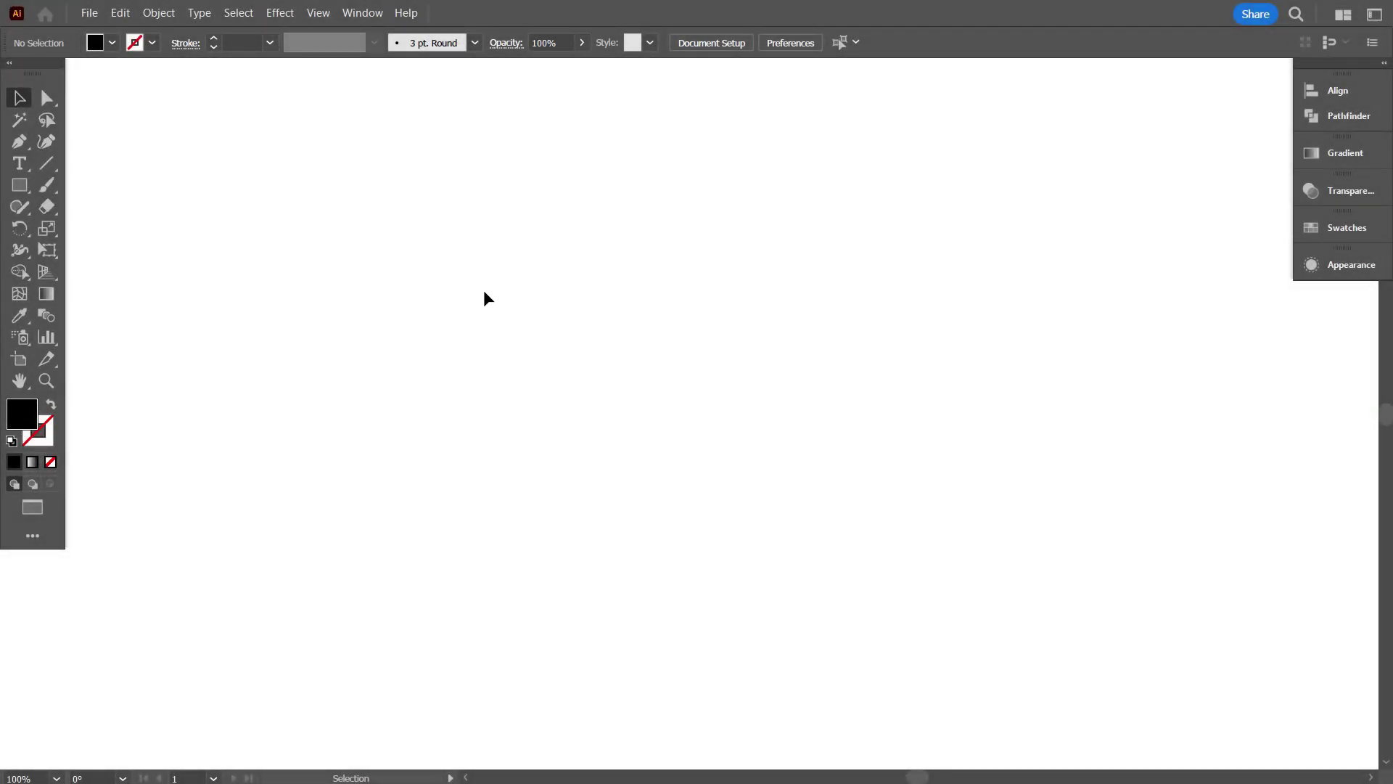
Draw a black square near the centre of the canvas.
click(19, 186)
drag(559, 298, 830, 570)
key(shift+Up)
key(shift+Up)
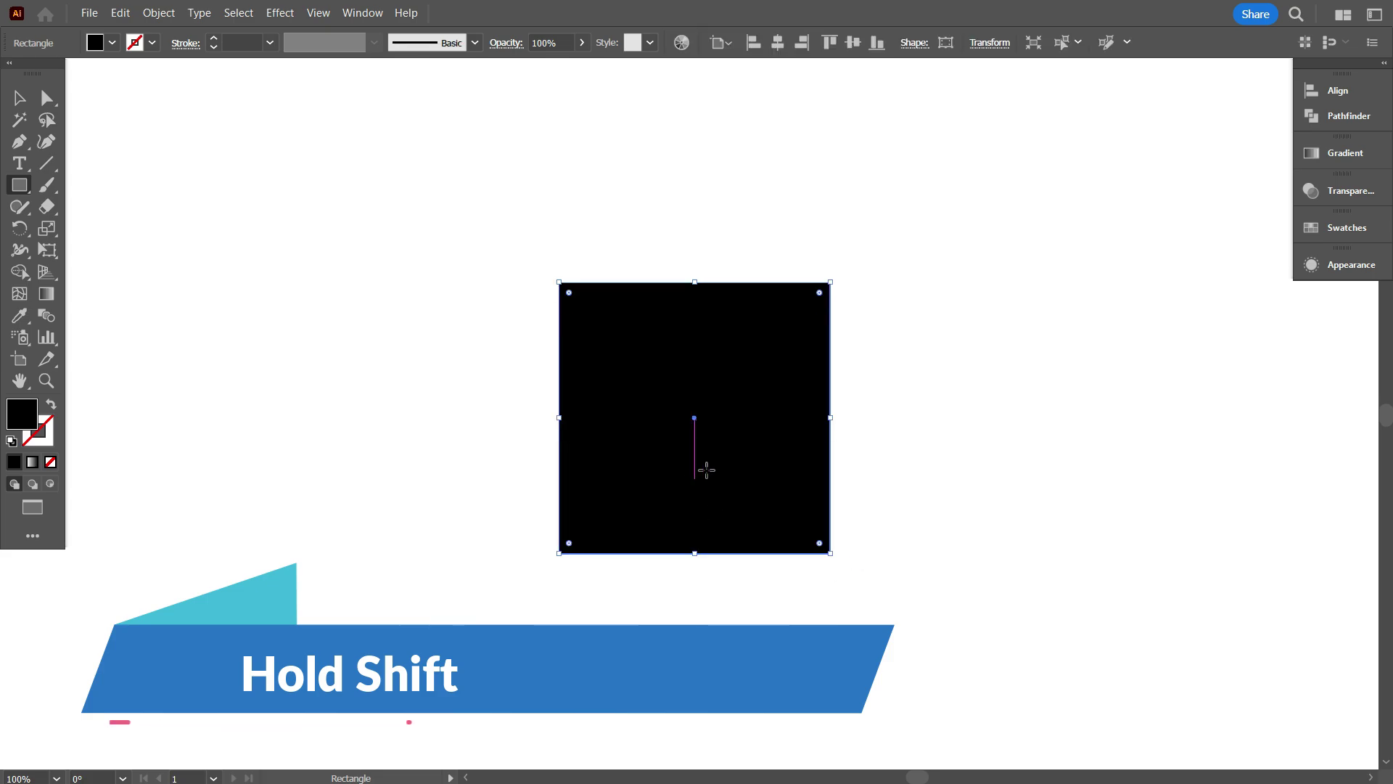
Fully round the square's two bottom corners (about 95.36 px) into a semicircular base.
click(19, 98)
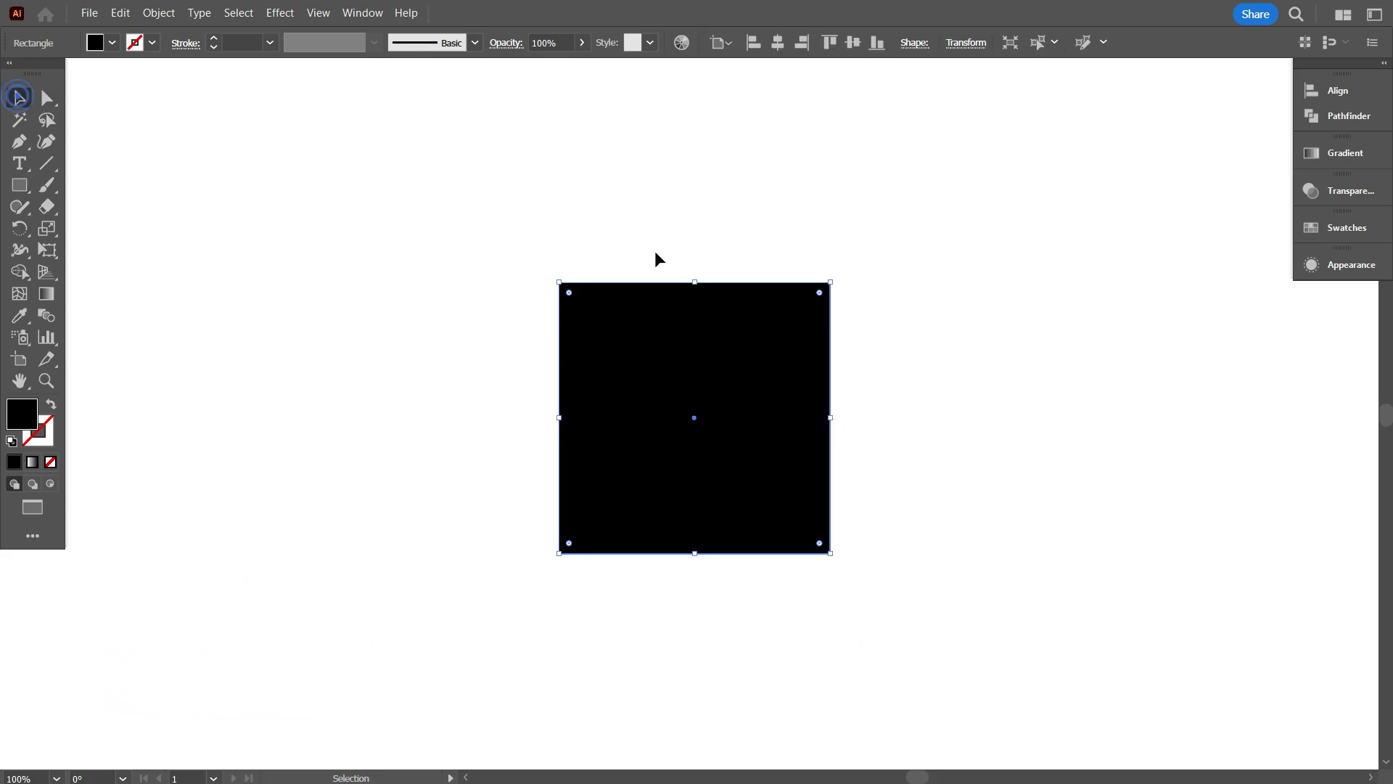
scroll(572, 543, up, 1)
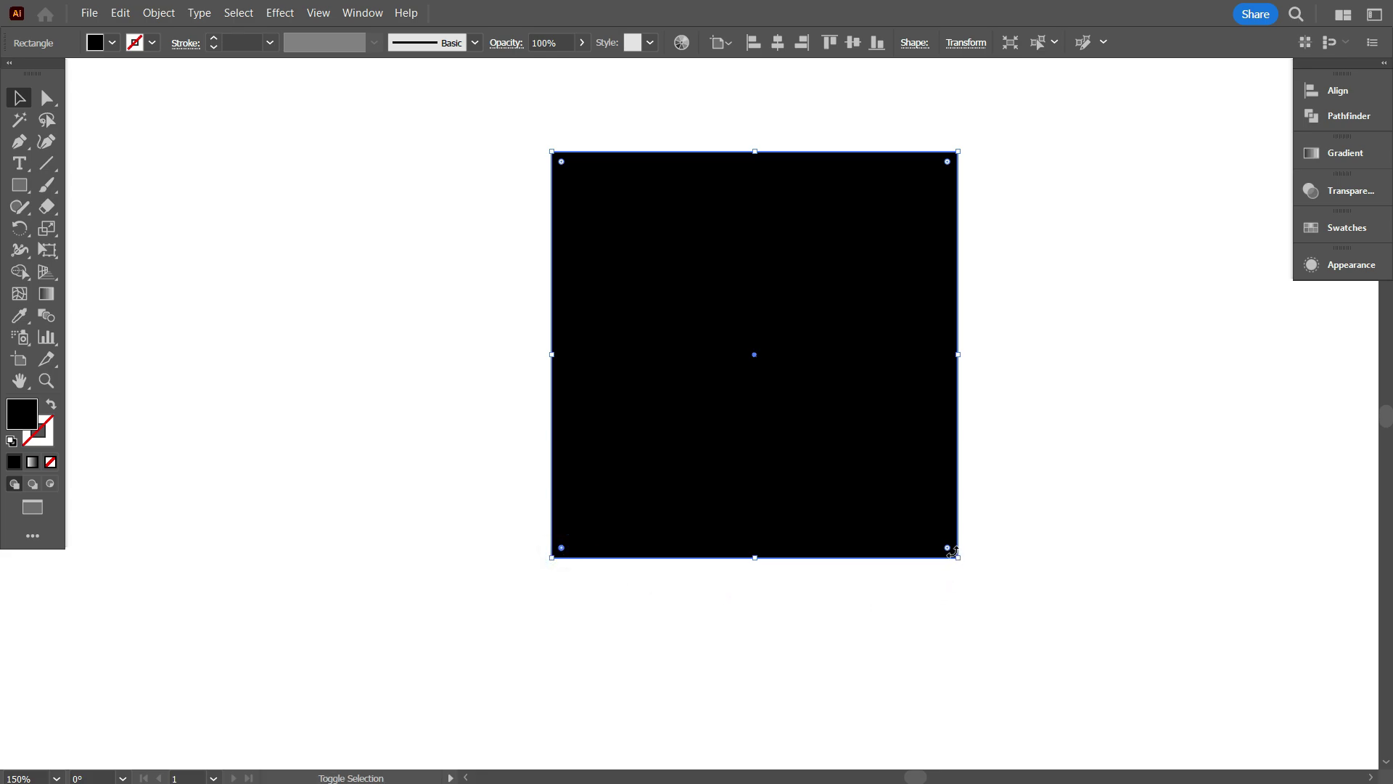
drag(947, 551, 638, 290)
scroll(606, 413, down, 1)
scroll(679, 604, up, 2)
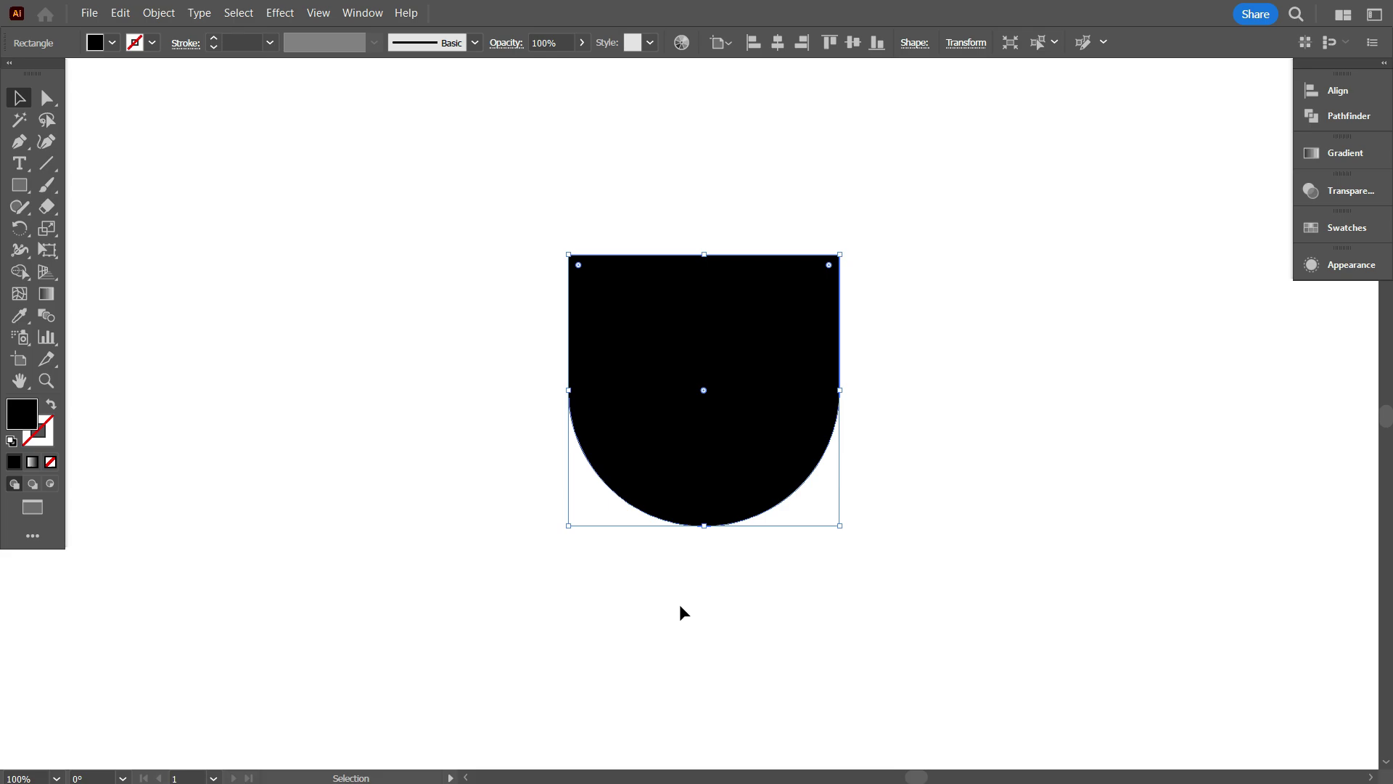
click(708, 605)
Draw a vertical black-stroked line through the centre of the rounded shape.
scroll(978, 501, up, 1)
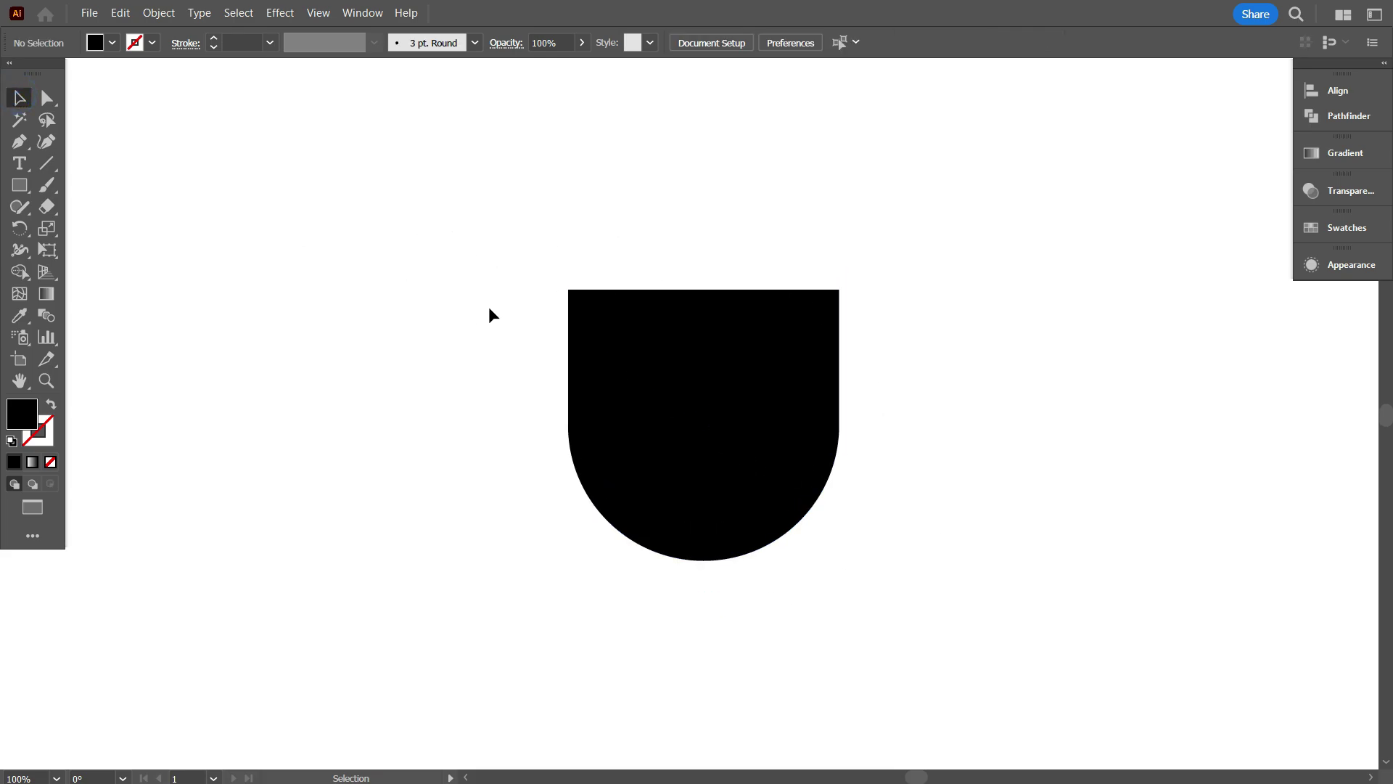
click(45, 164)
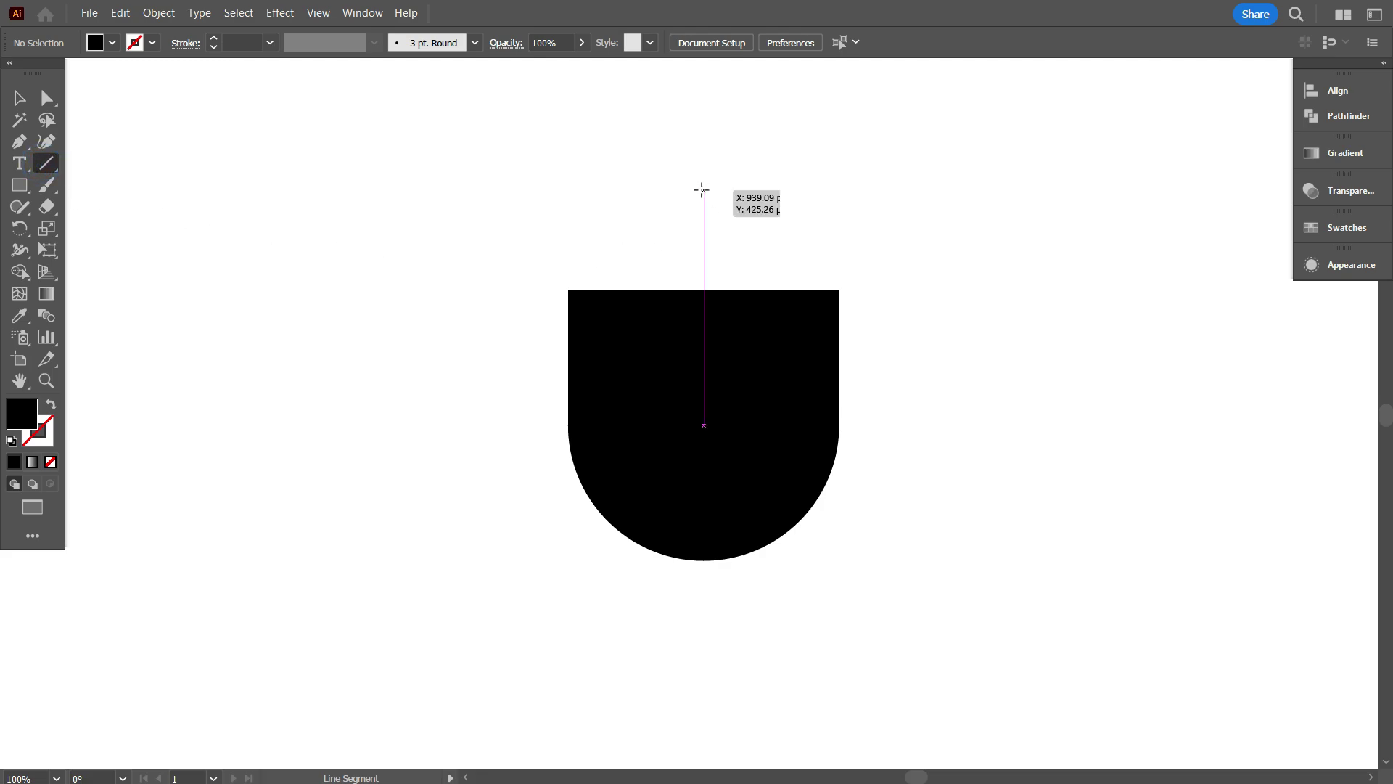
drag(704, 190, 713, 671)
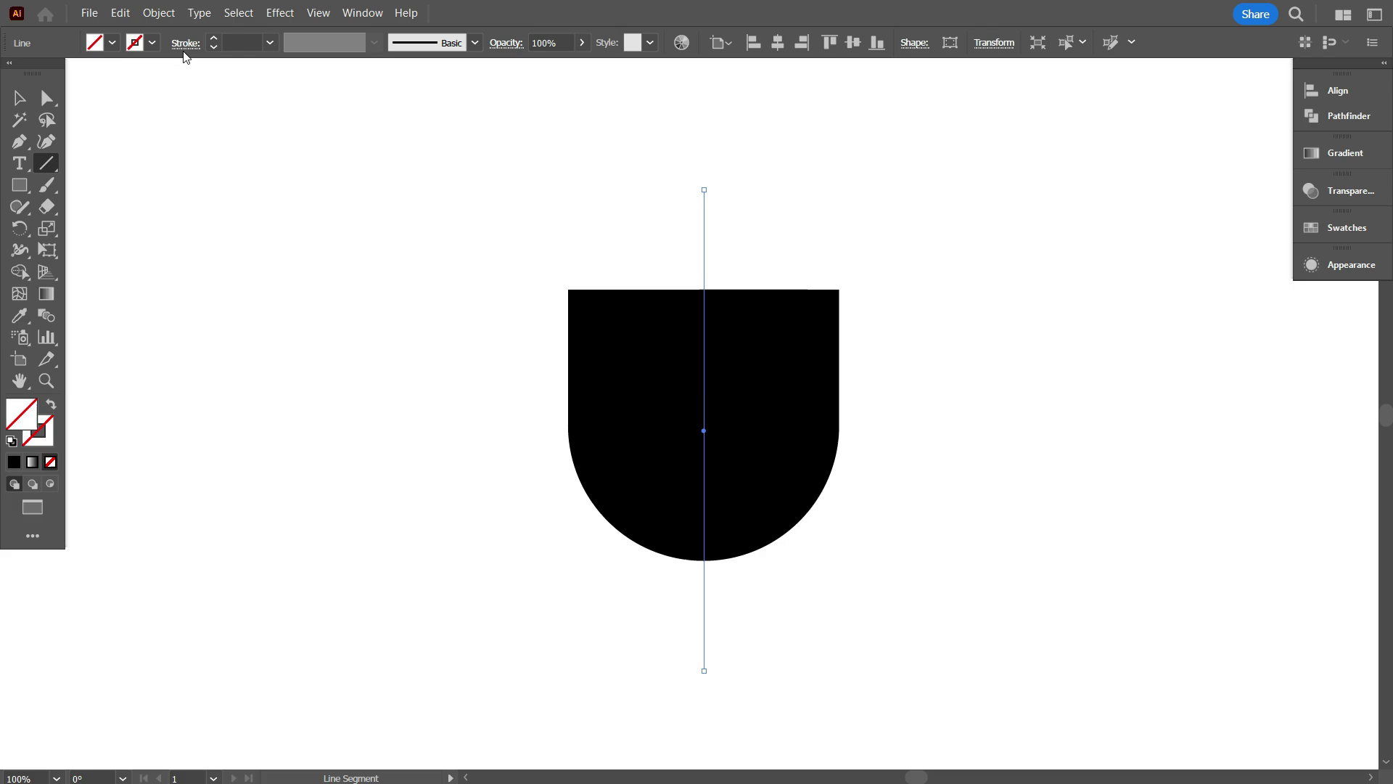
click(151, 43)
click(50, 74)
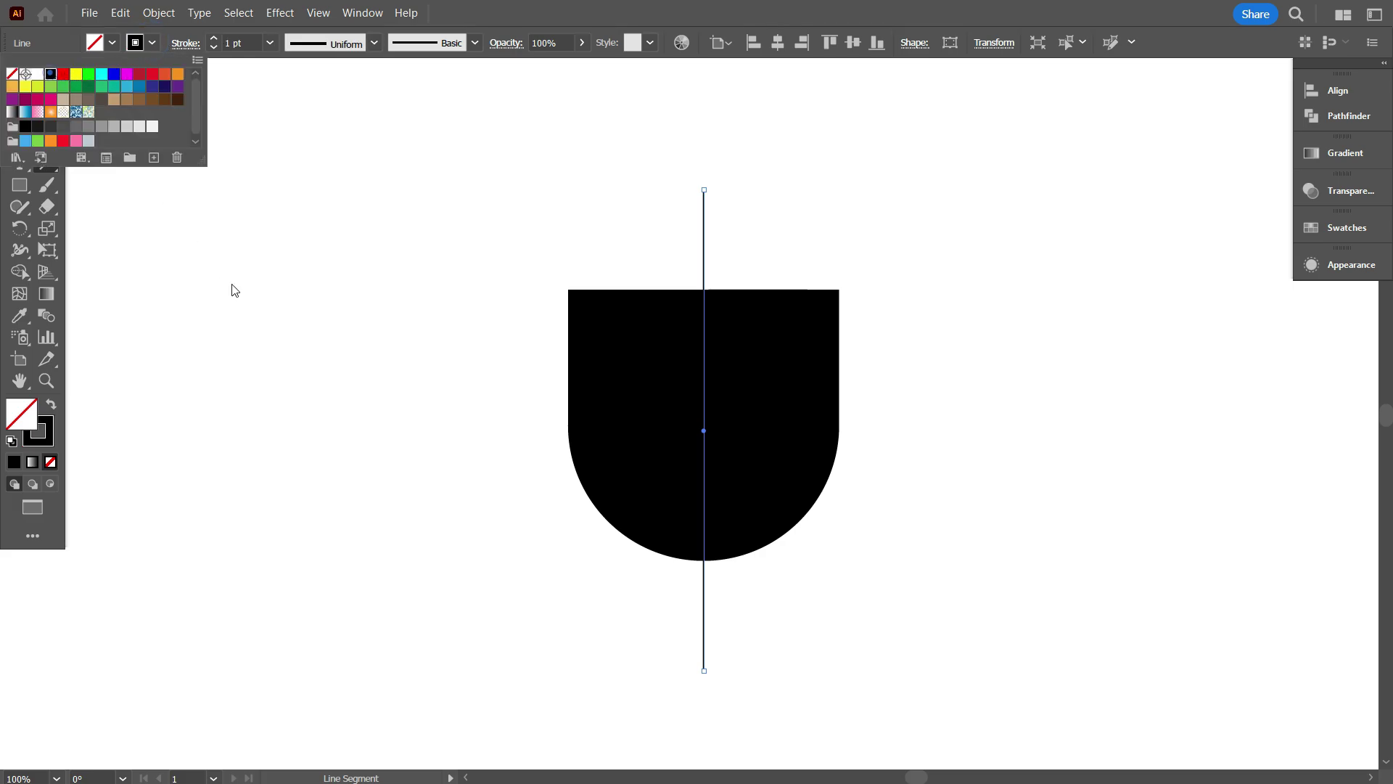
click(273, 327)
click(18, 100)
click(212, 246)
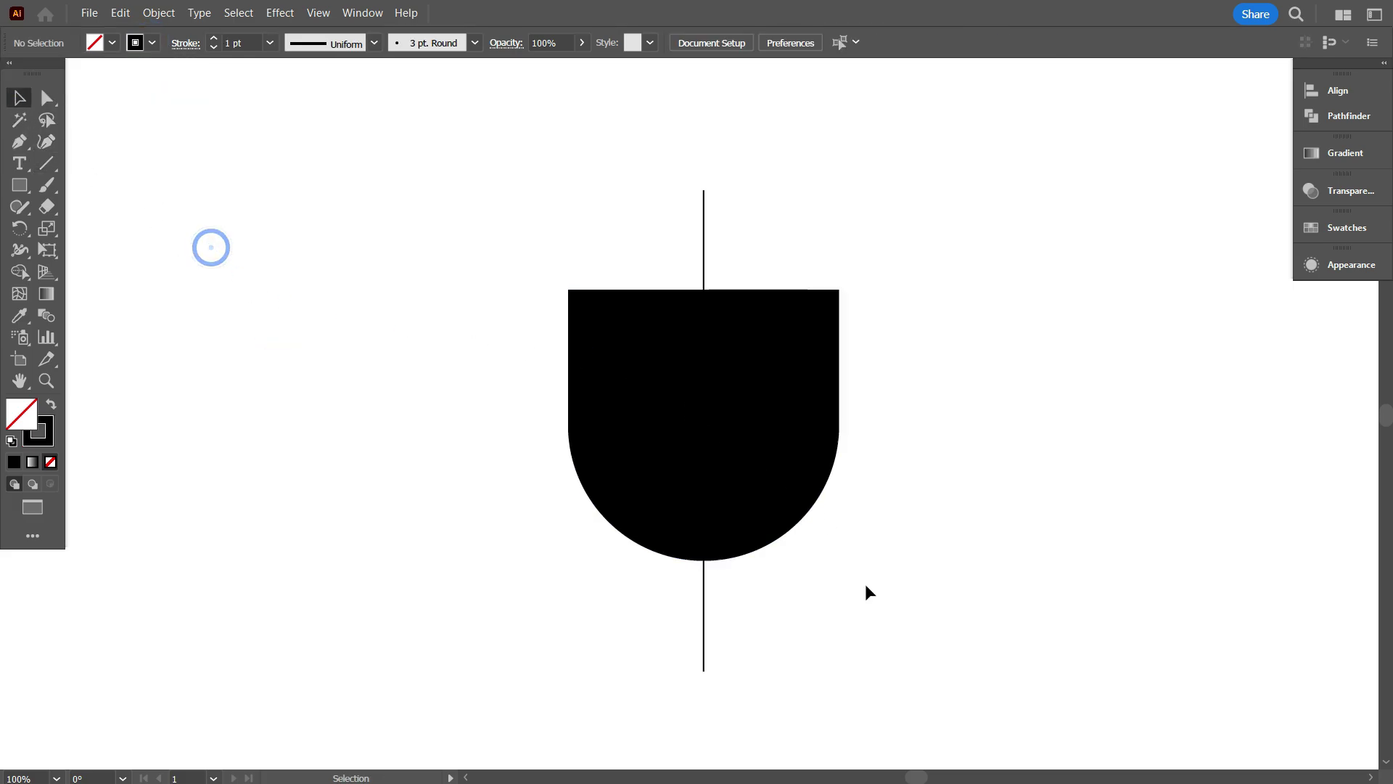
Use Shape Builder with a black fill to split the shape into left and right halves.
drag(448, 221, 971, 631)
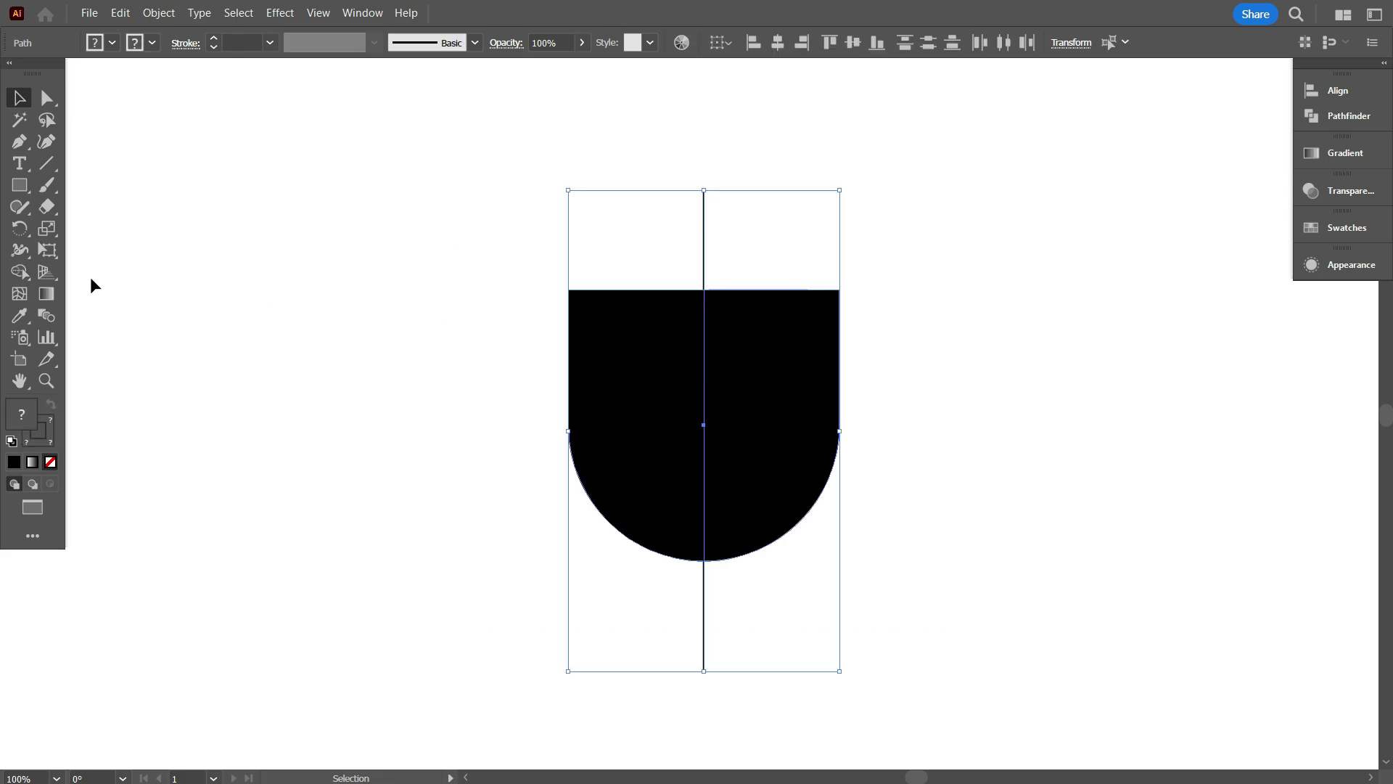
click(19, 272)
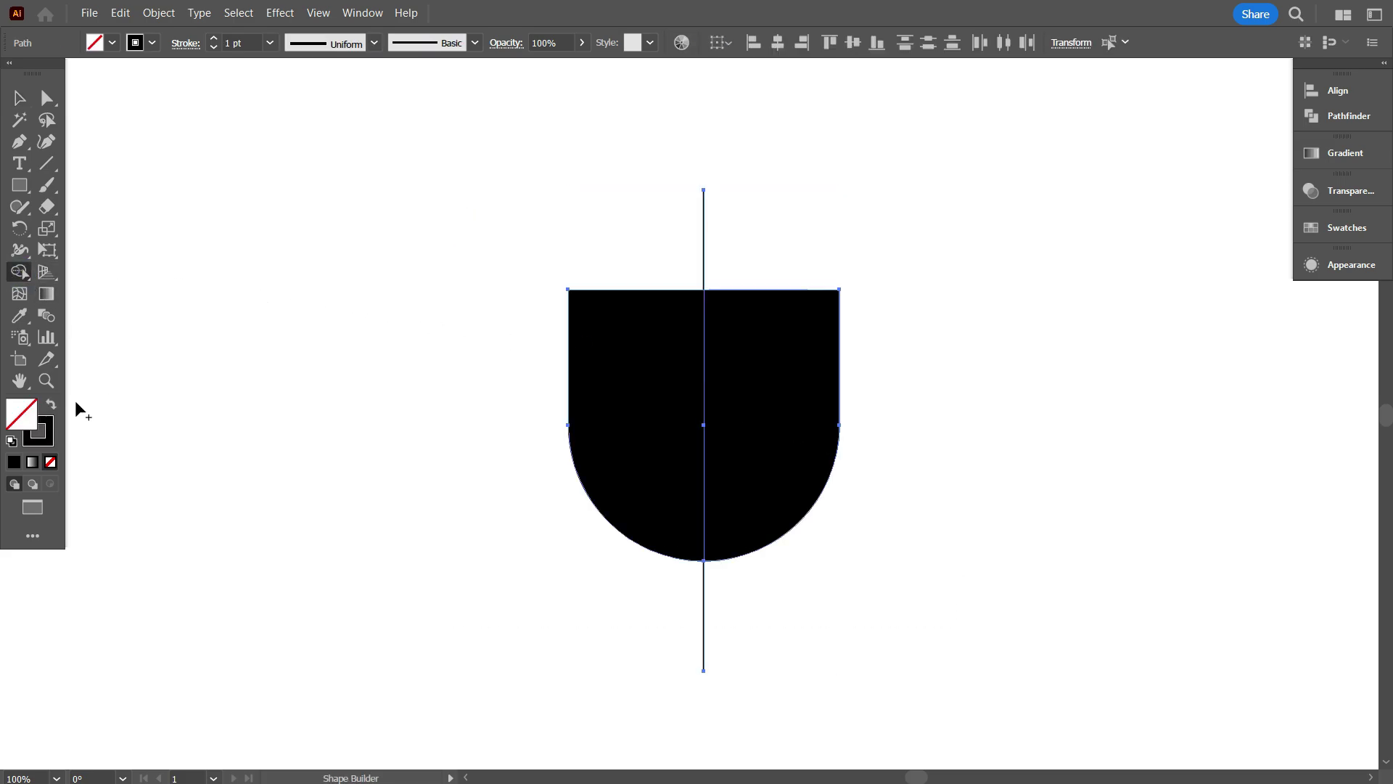
click(51, 408)
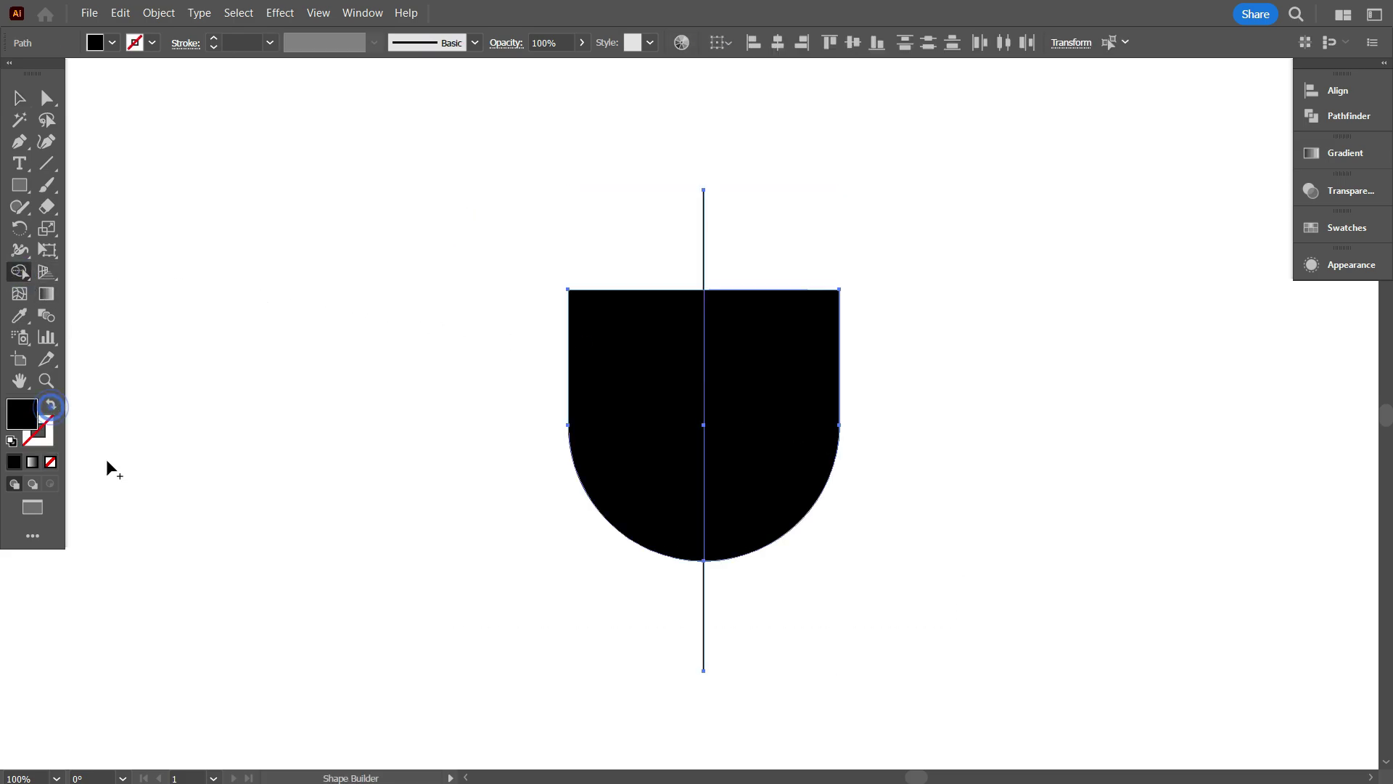
click(628, 404)
click(790, 421)
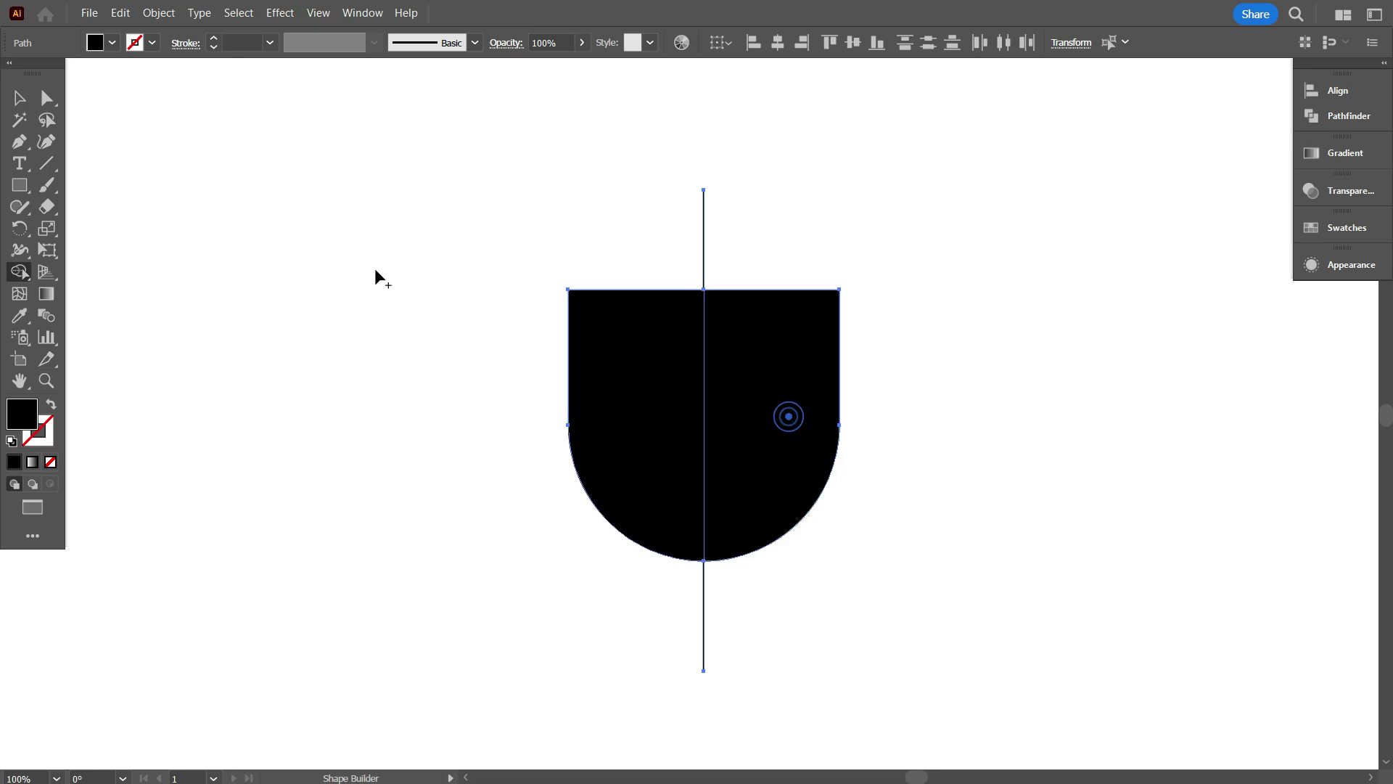
click(19, 98)
click(131, 154)
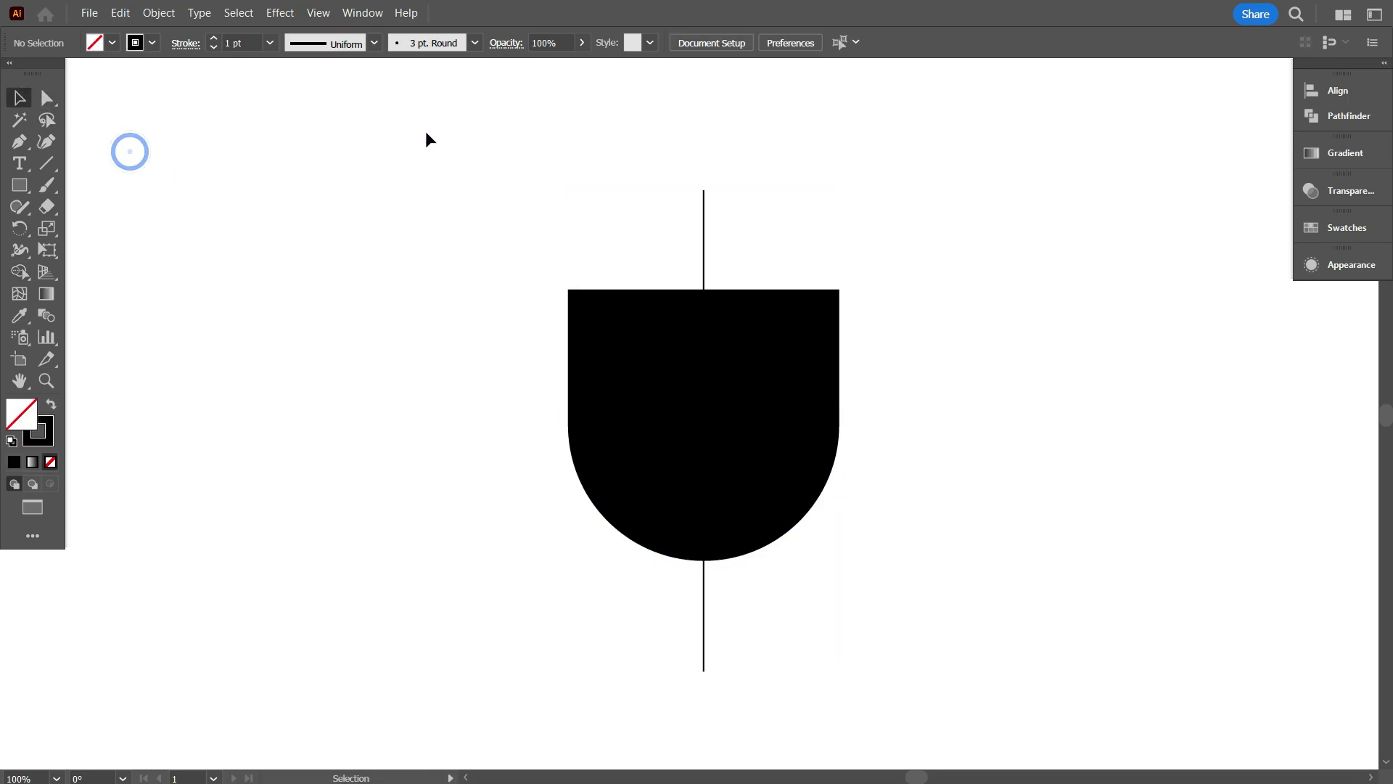
Delete the leftover line pieces above and below the shape.
drag(445, 140, 747, 271)
key(Delete)
drag(803, 616, 701, 616)
key(Delete)
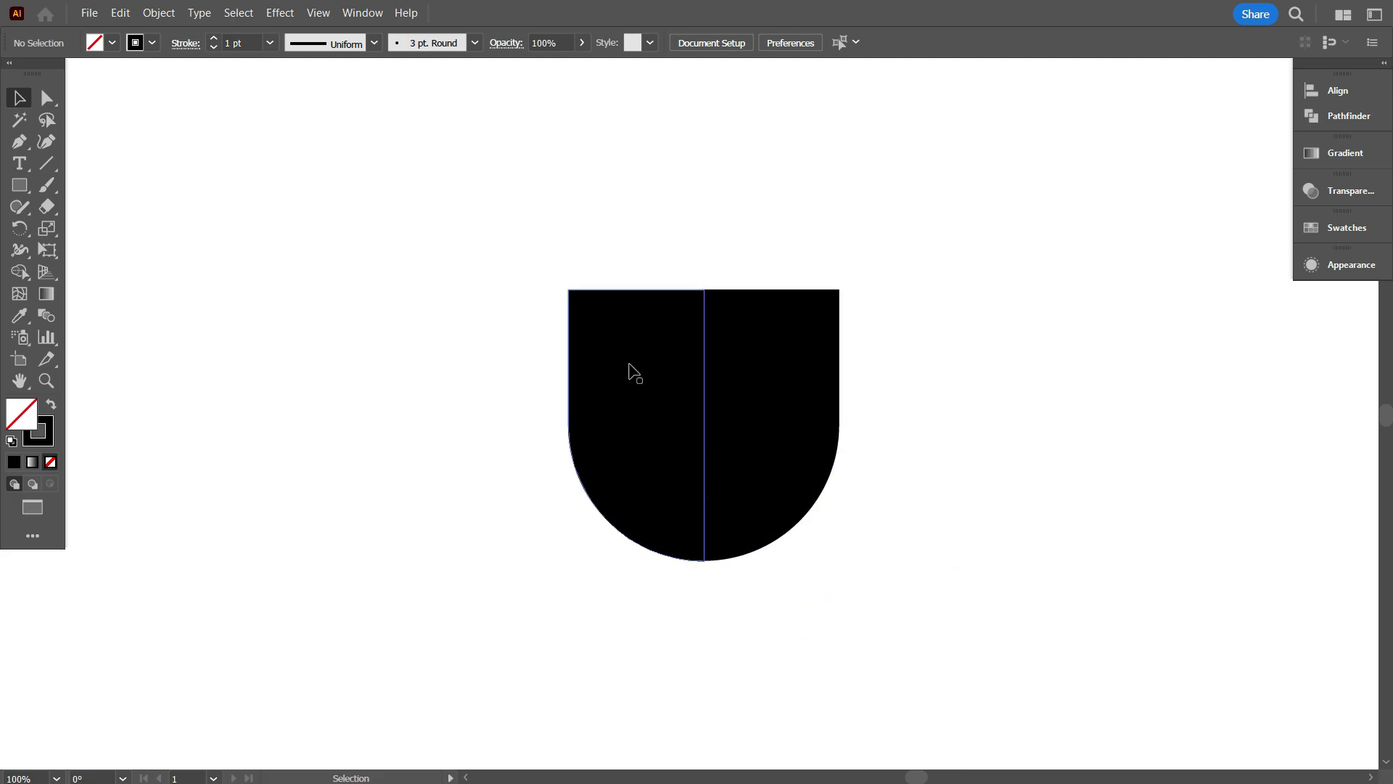
Copy the left half and paste it in place on top of the original.
click(645, 397)
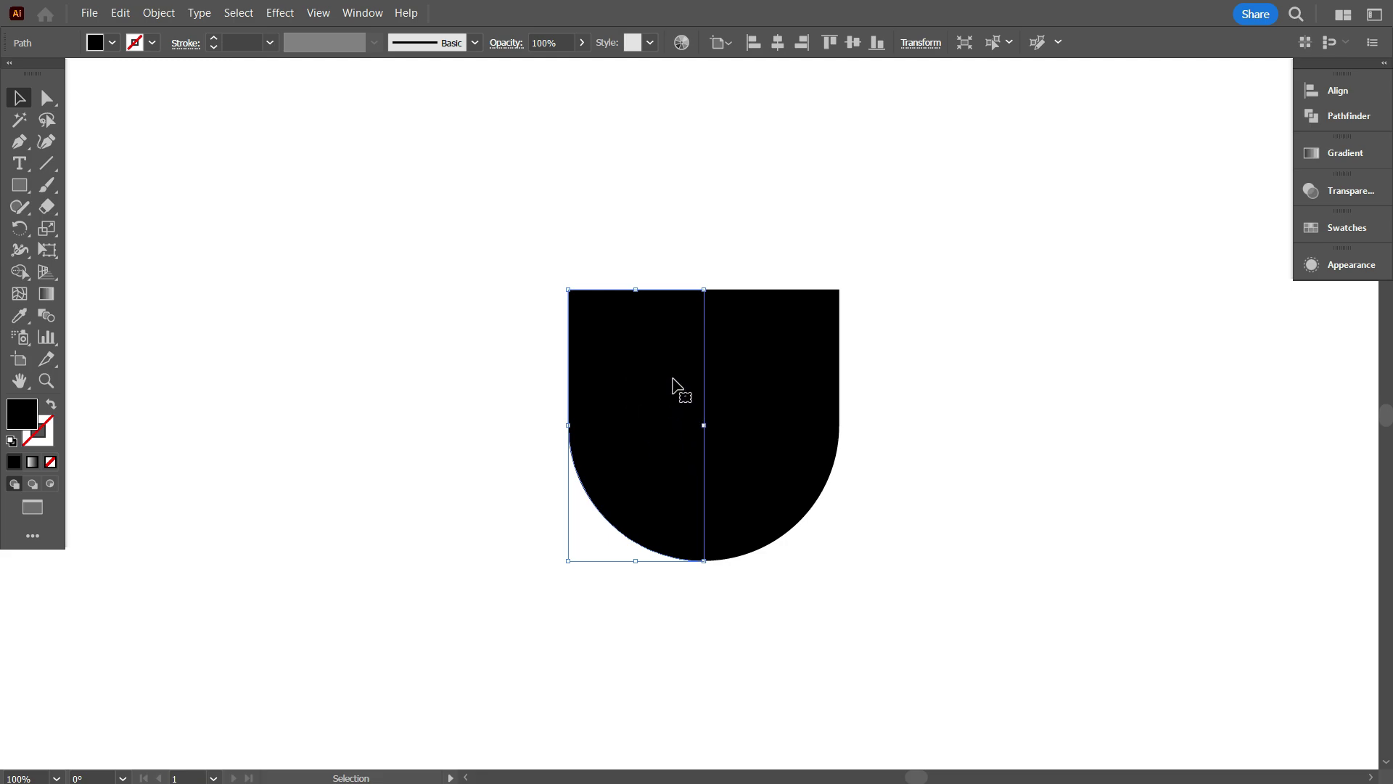
click(118, 13)
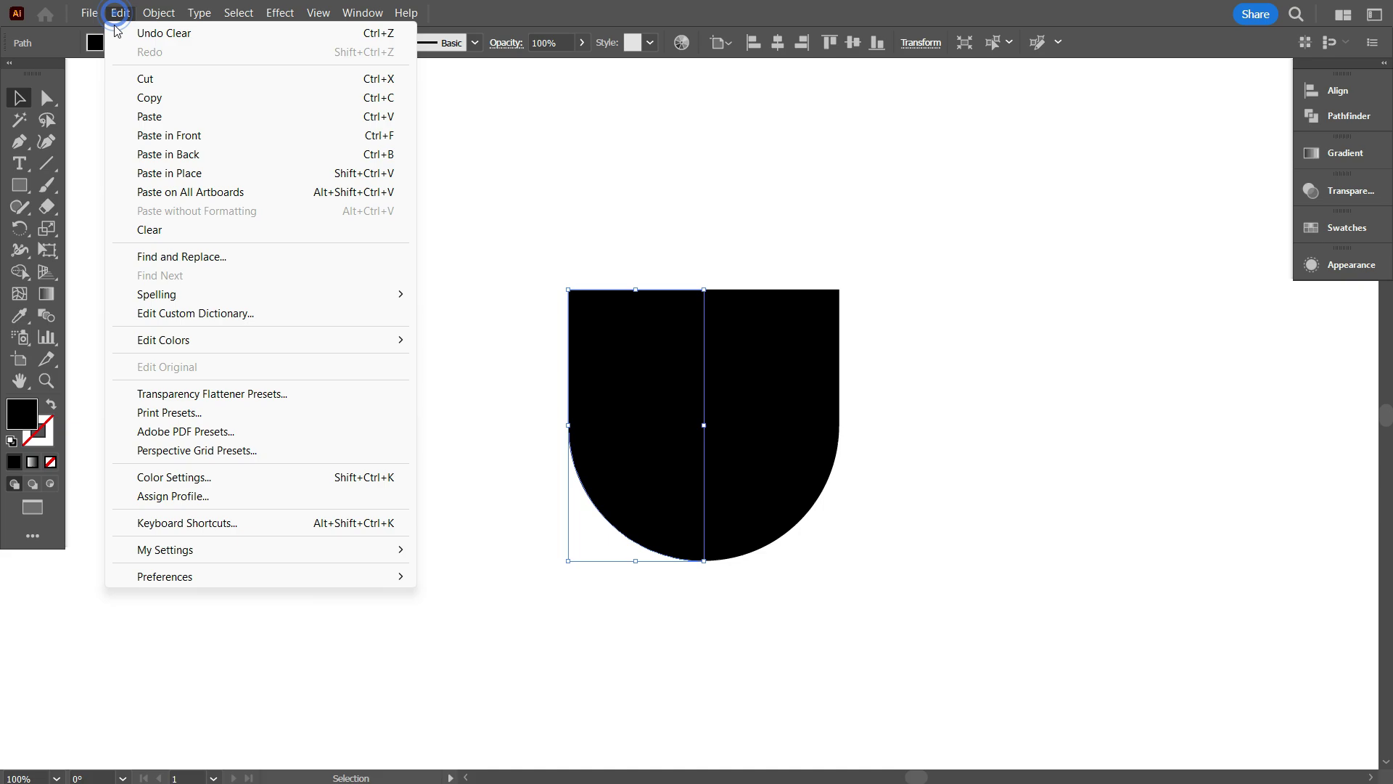
click(138, 97)
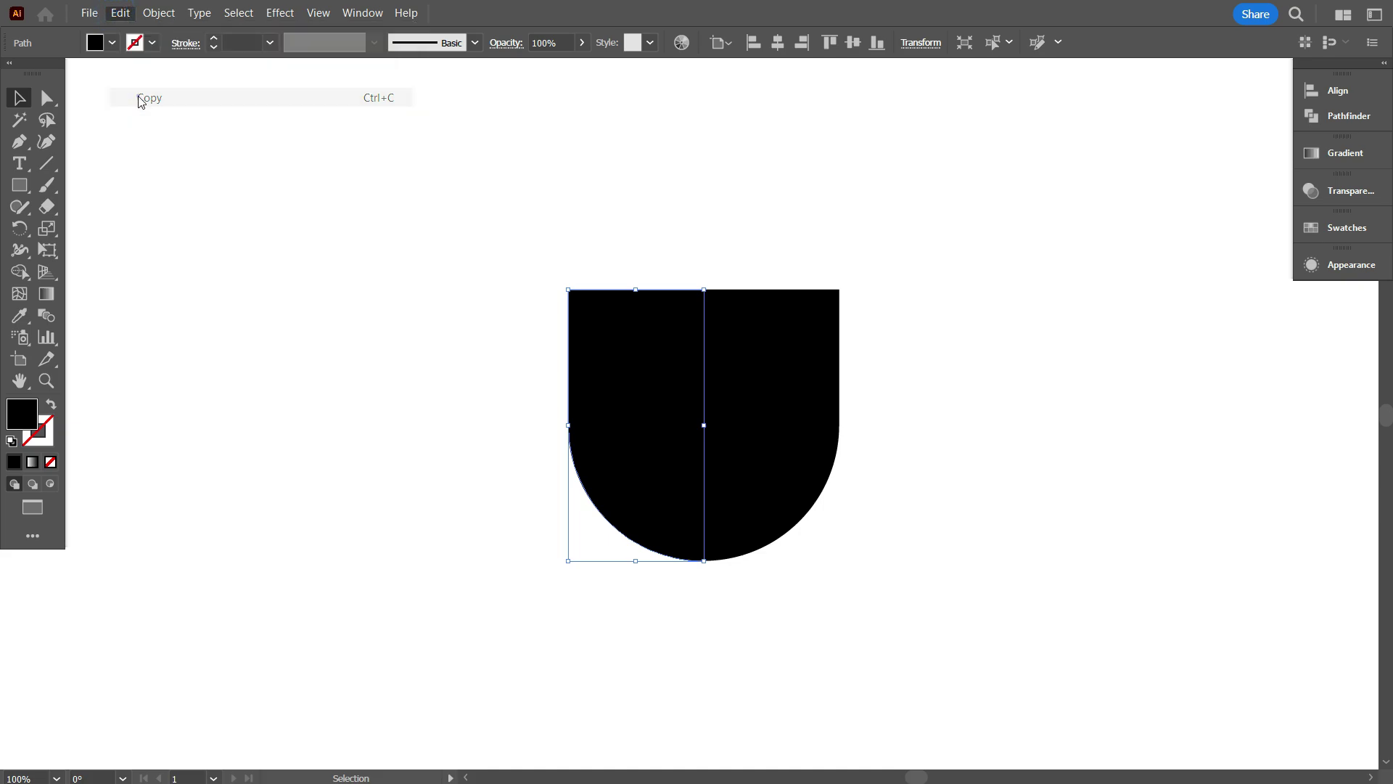
click(120, 13)
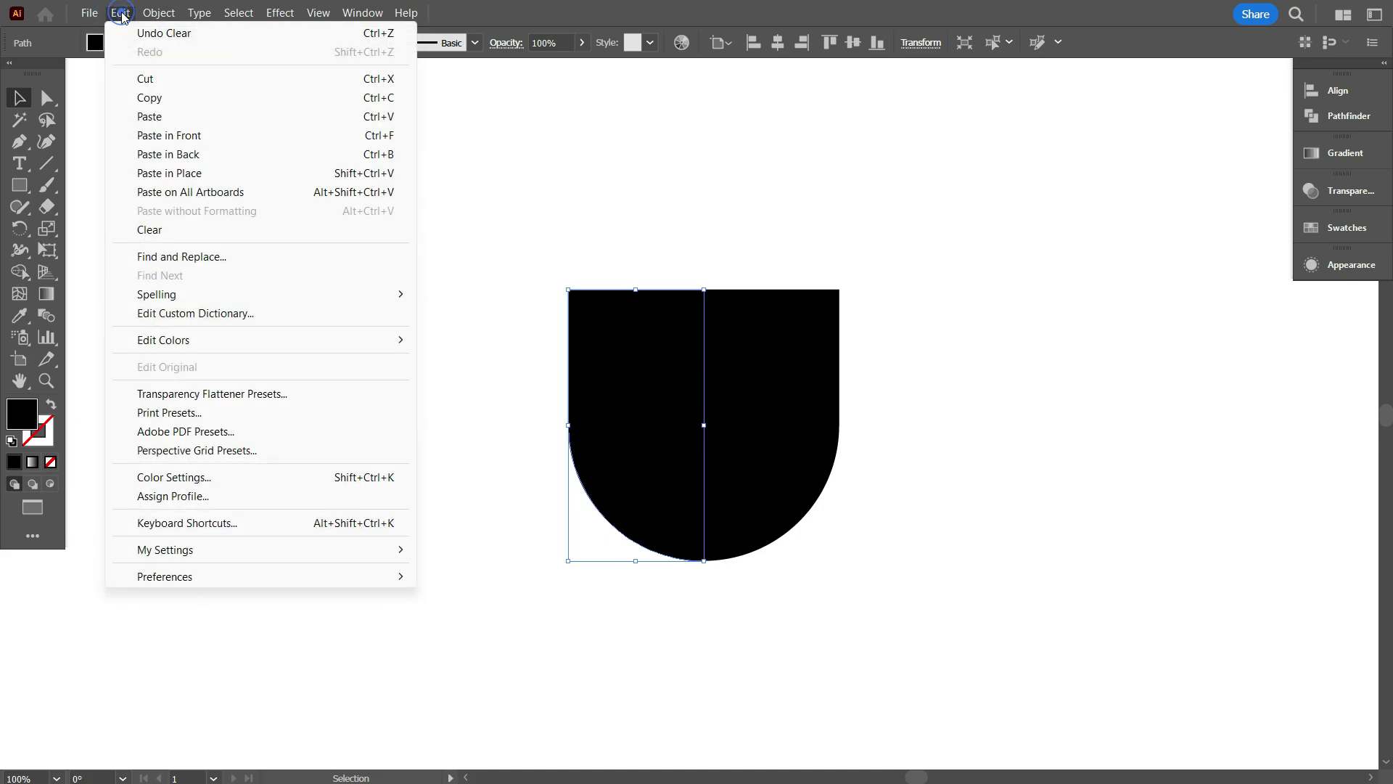
click(181, 173)
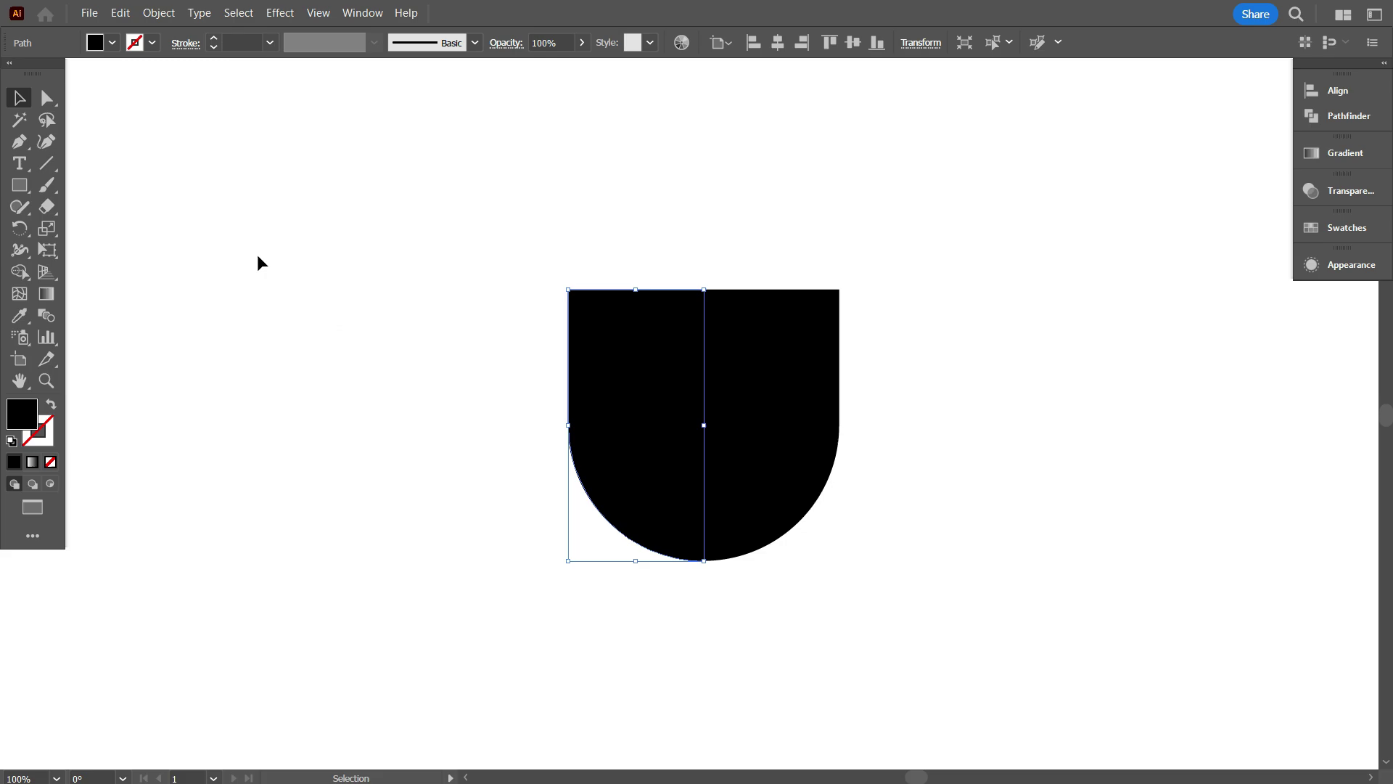
Round the copy's bottom inner corner to a 42 px radius.
click(48, 99)
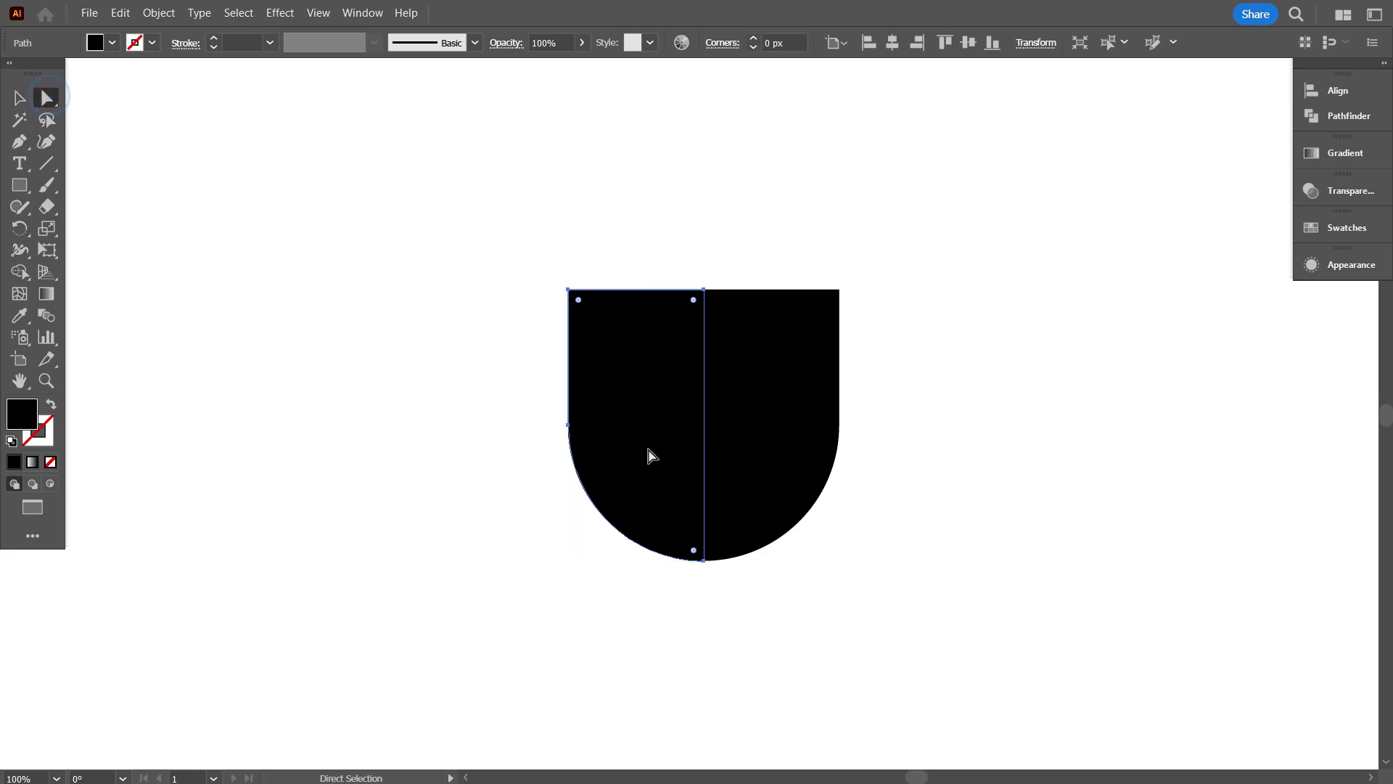
drag(695, 552, 651, 488)
click(795, 44)
text(42)
key(Return)
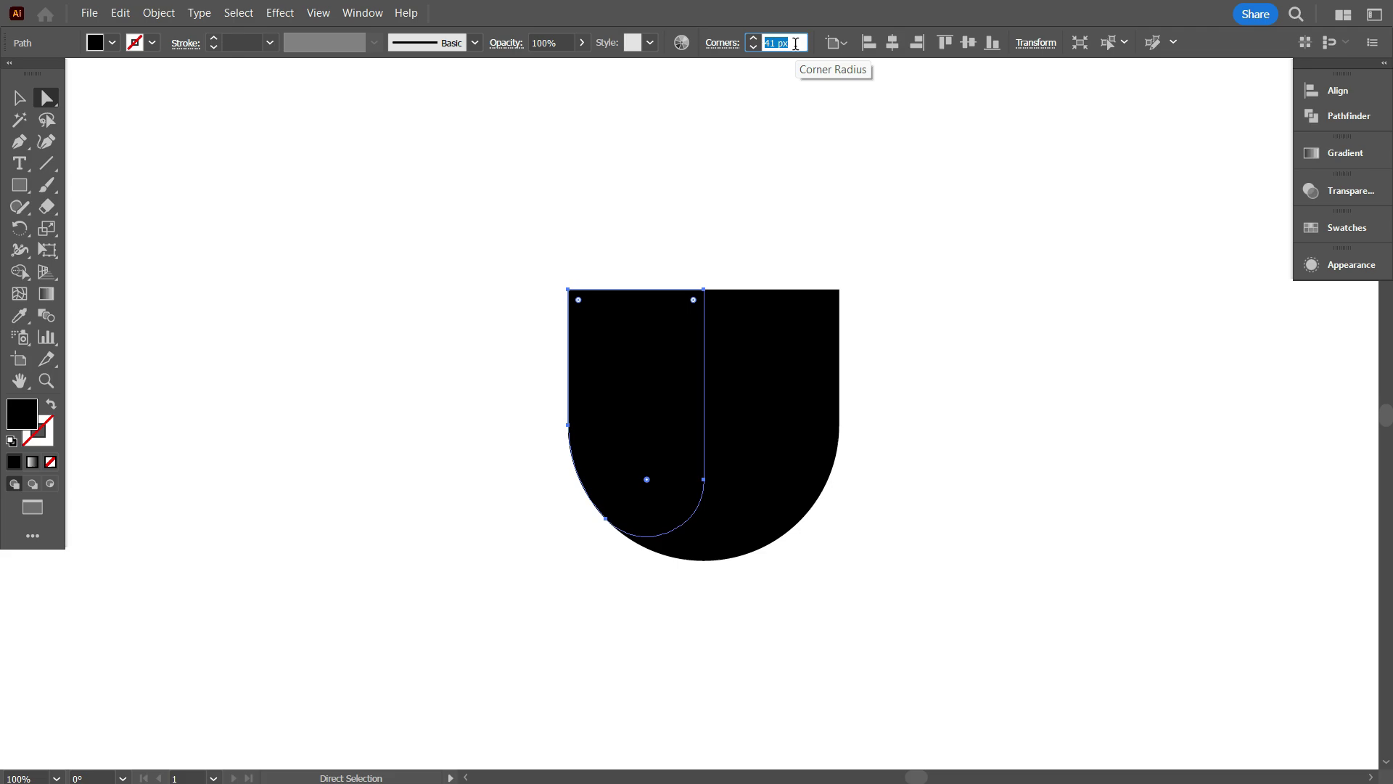
click(628, 203)
click(20, 97)
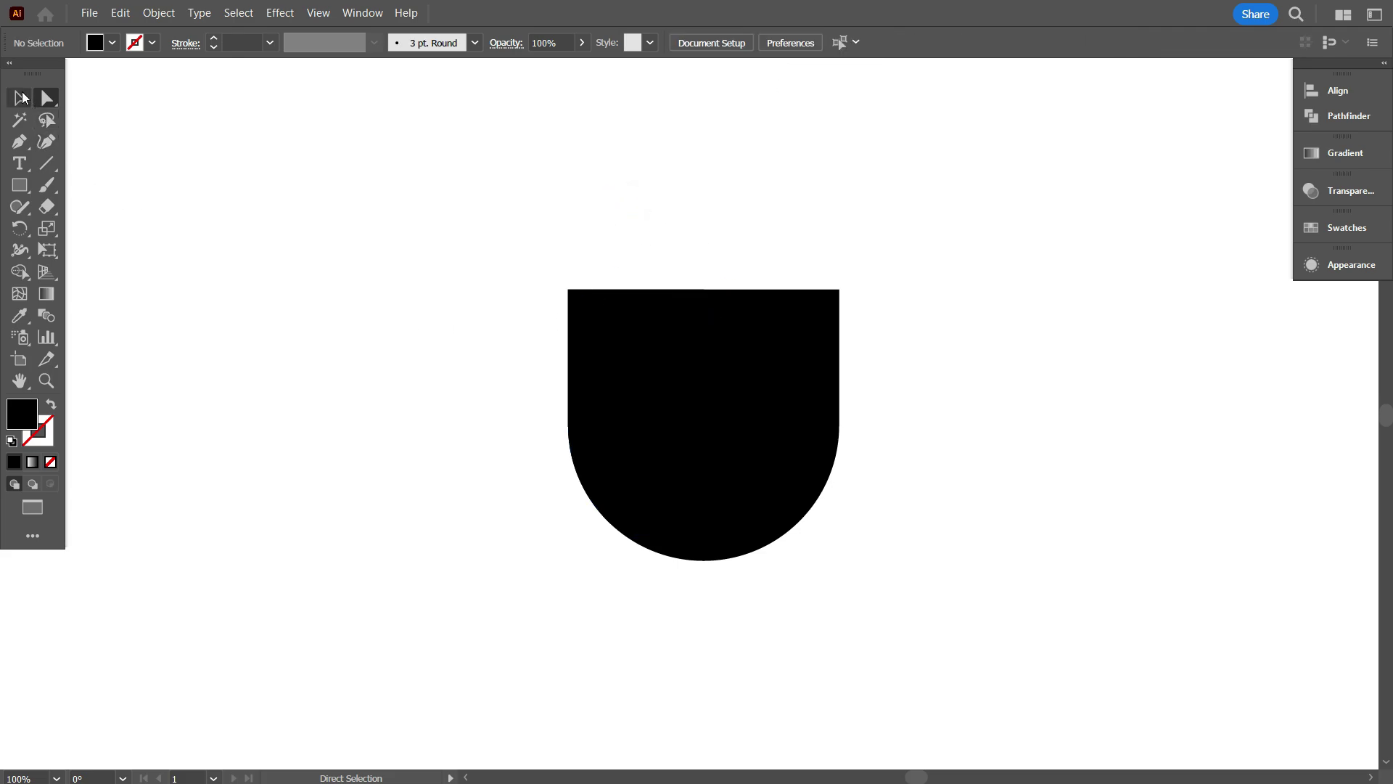
click(177, 245)
Merge the right half with the lower-left sliver using Shape Builder.
drag(423, 202, 997, 623)
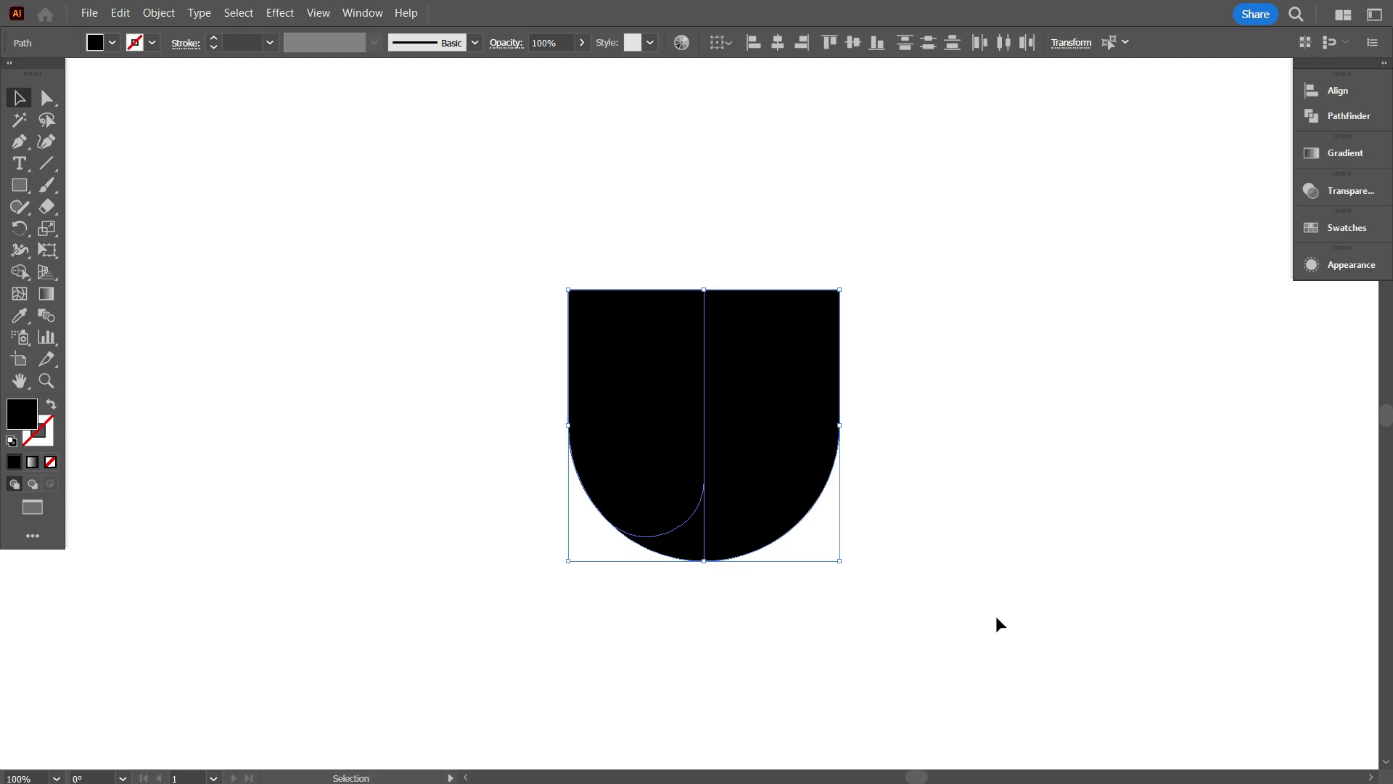
click(19, 272)
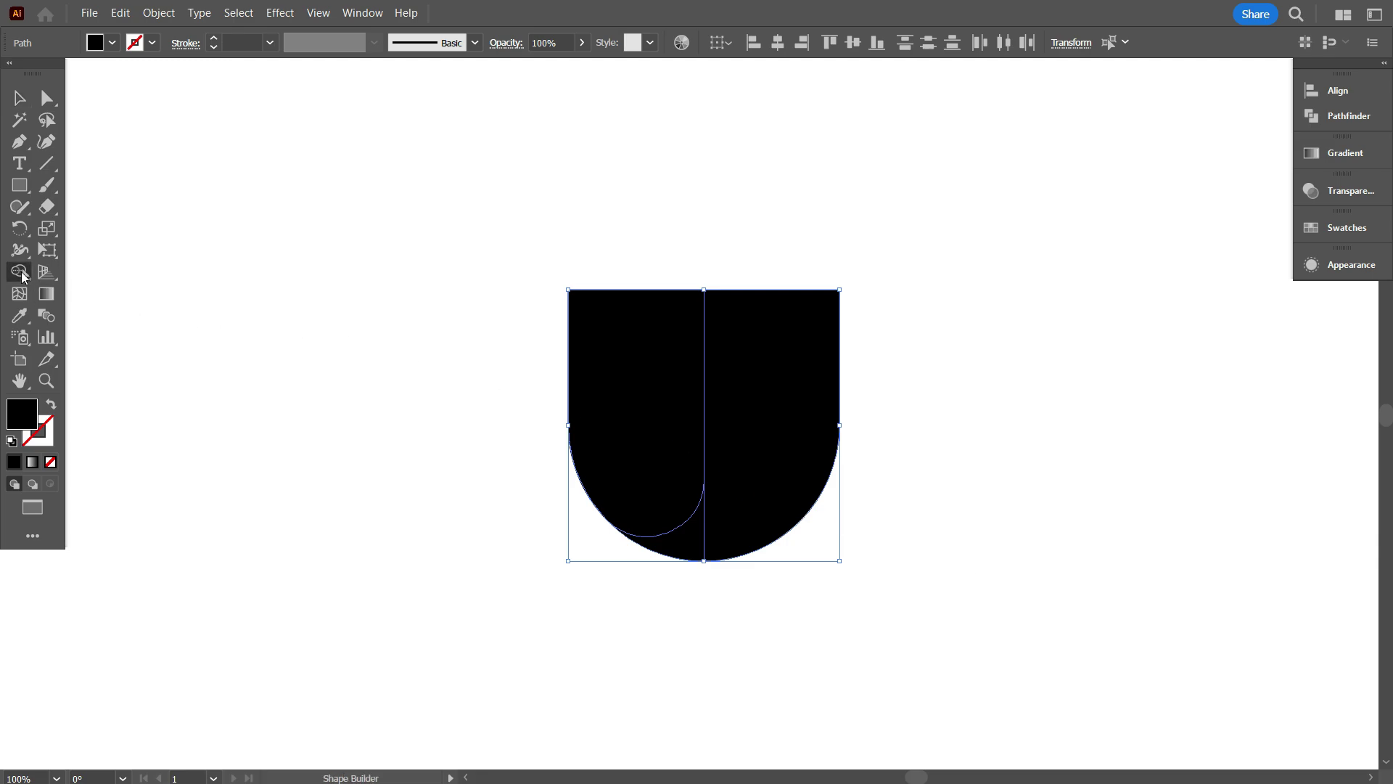
mouse_move(751, 498)
mouse_down()
mouse_move(698, 544)
mouse_move(721, 553)
mouse_move(707, 555)
mouse_up()
click(19, 97)
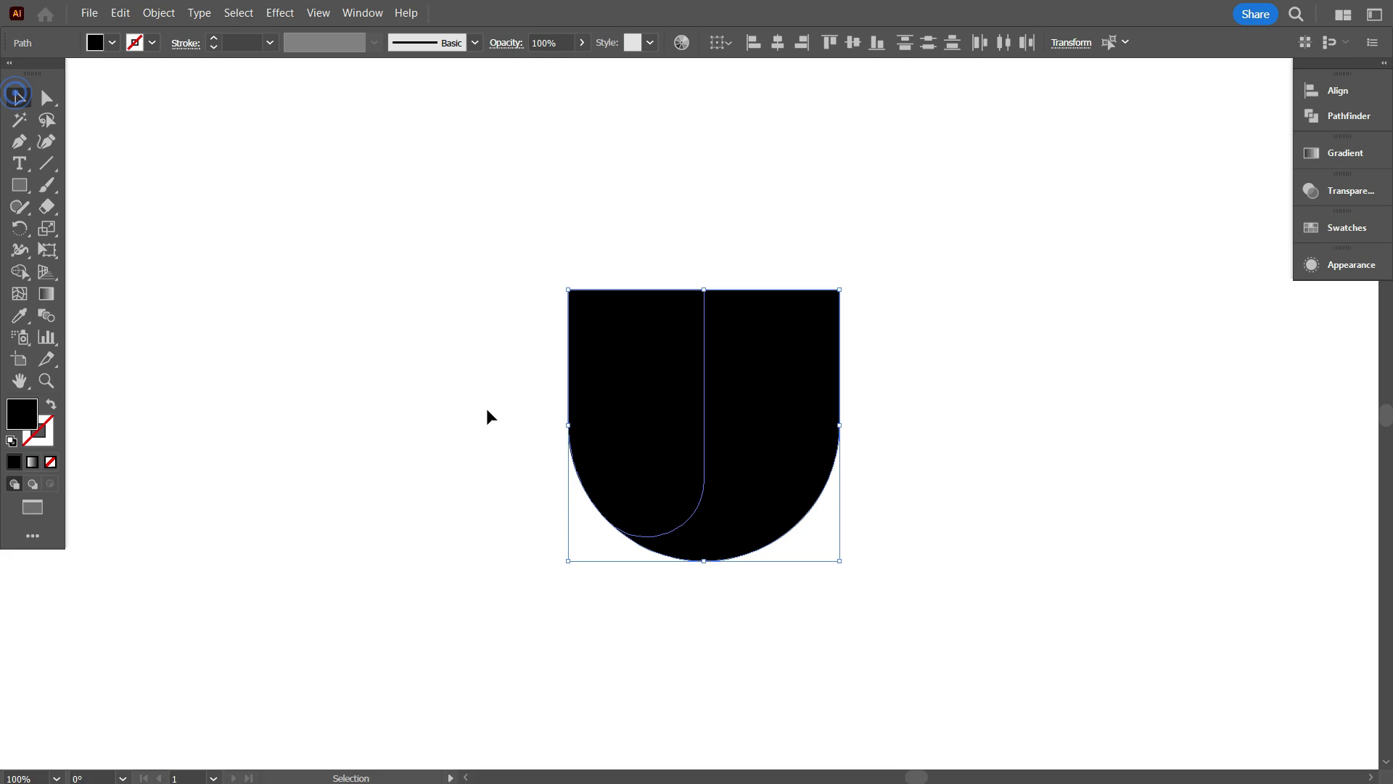
click(464, 334)
Fill the rounded left piece with red.
click(695, 408)
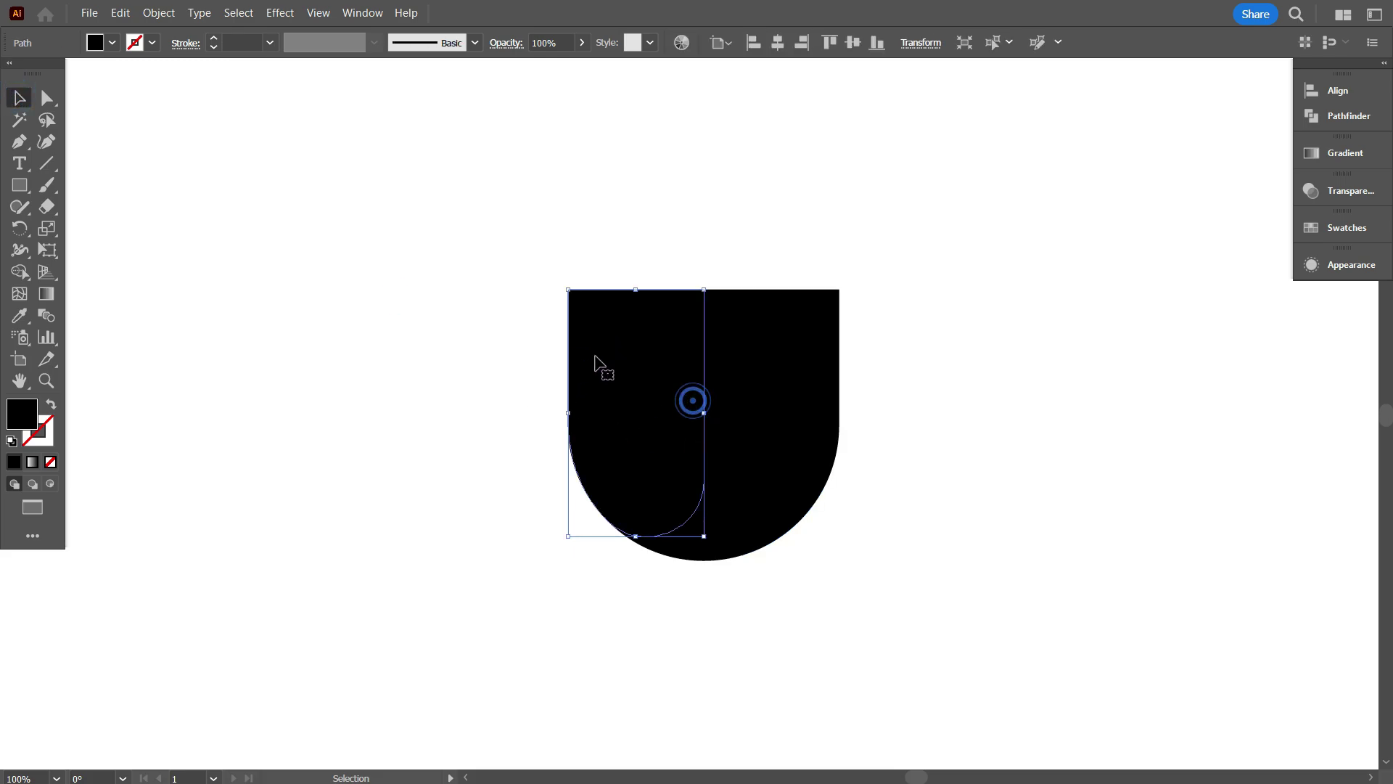
click(113, 42)
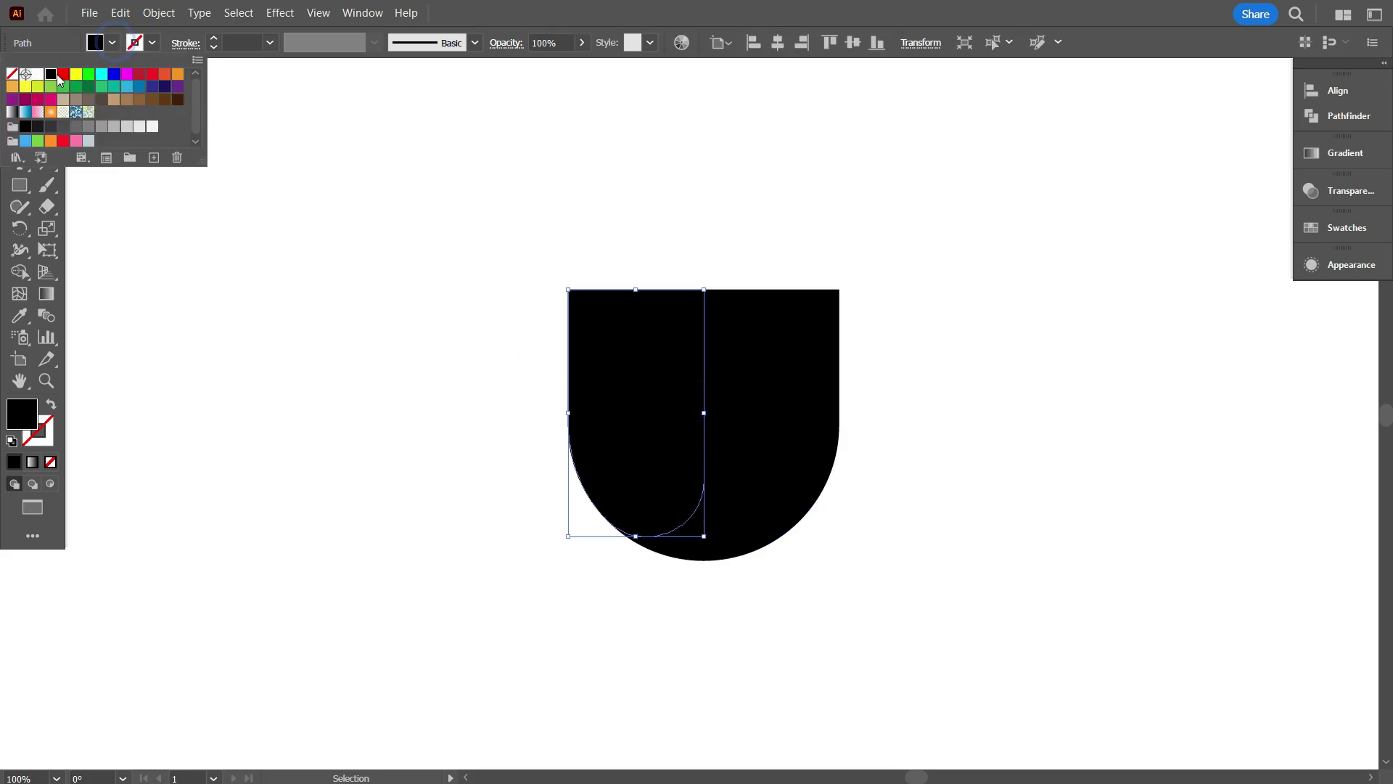
click(56, 77)
click(392, 349)
click(391, 348)
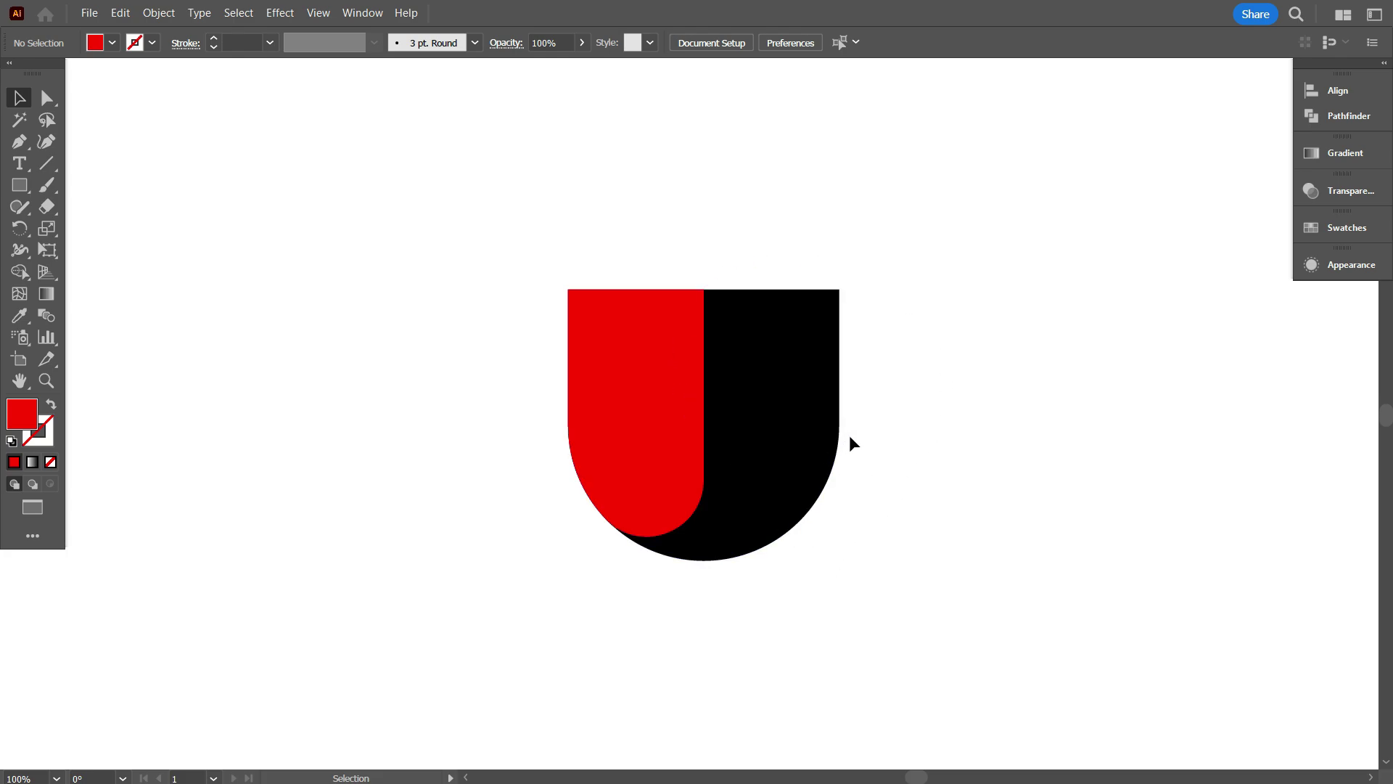
Round the red shape's top-right corner by dragging its corner widget.
click(654, 366)
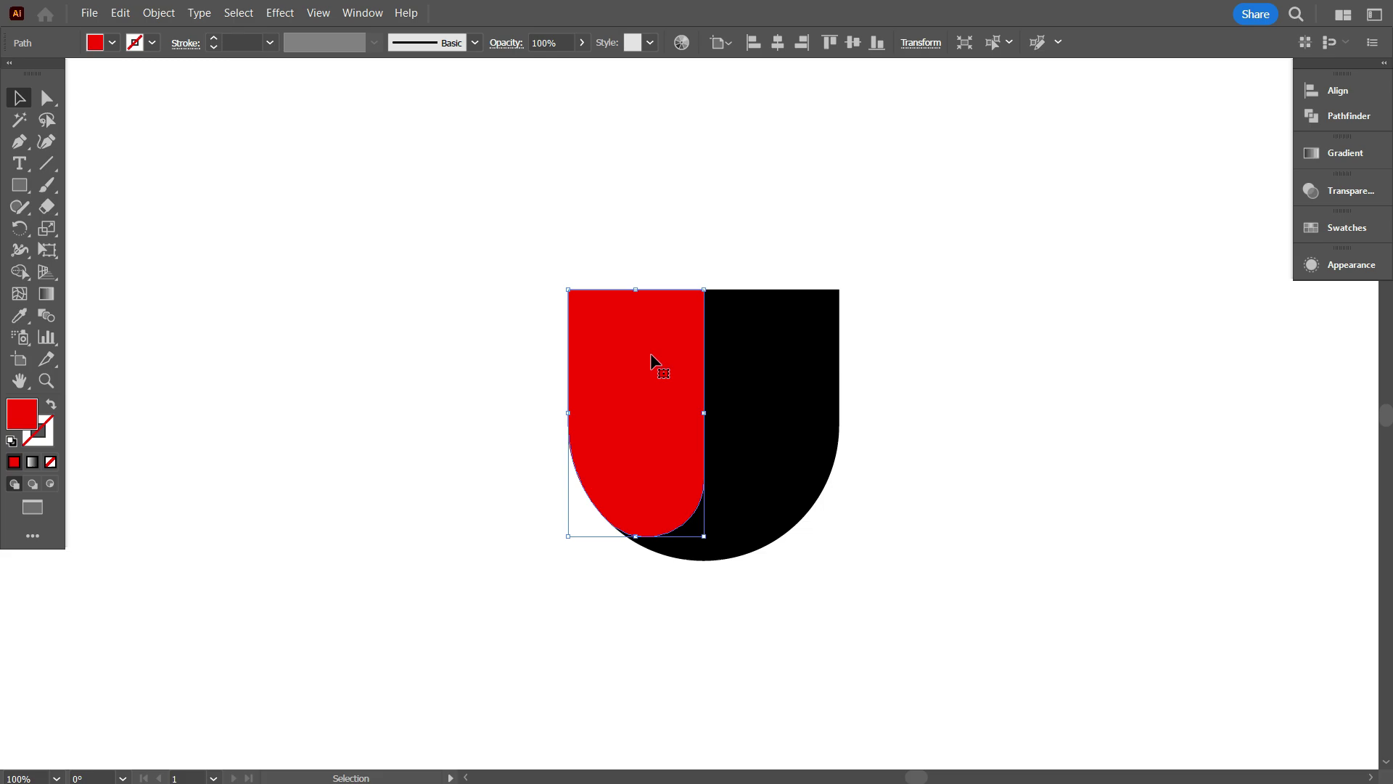
click(46, 97)
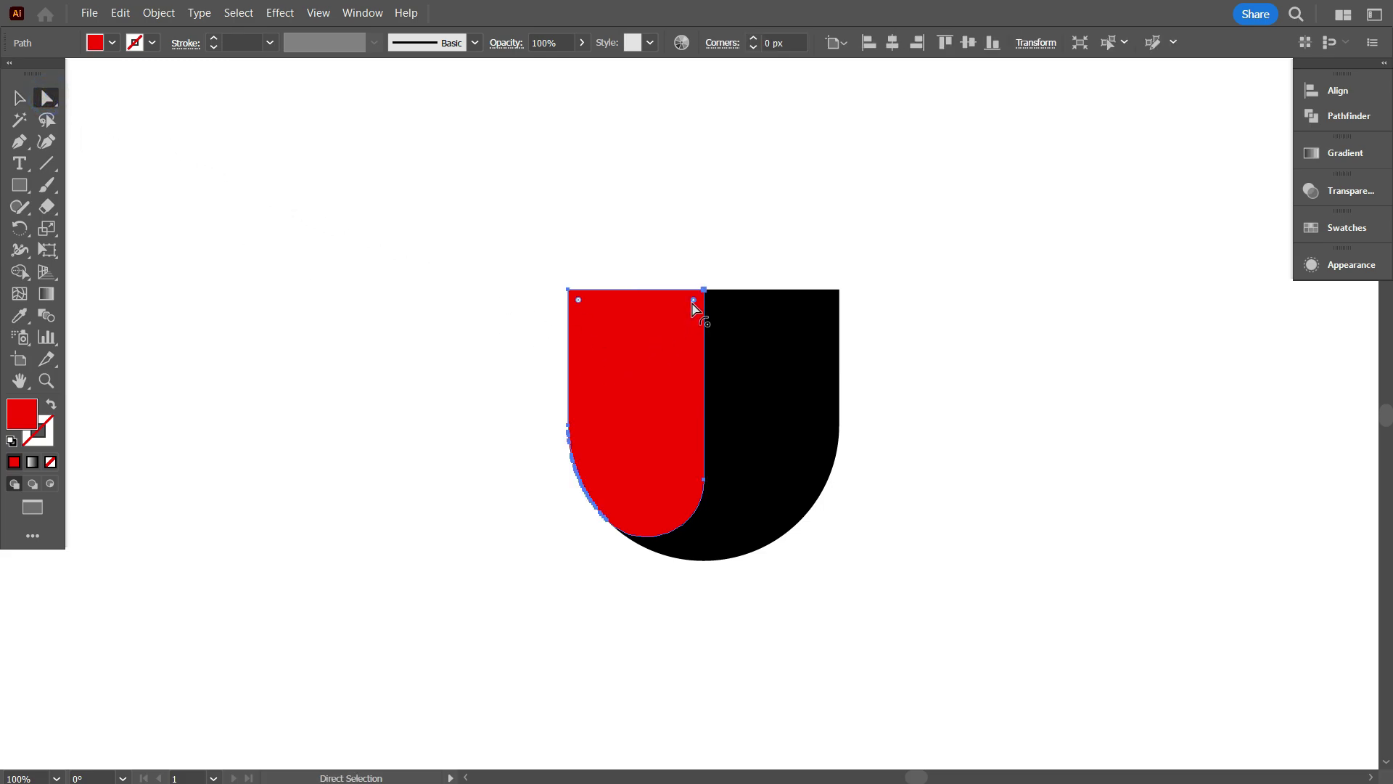
drag(694, 300, 684, 444)
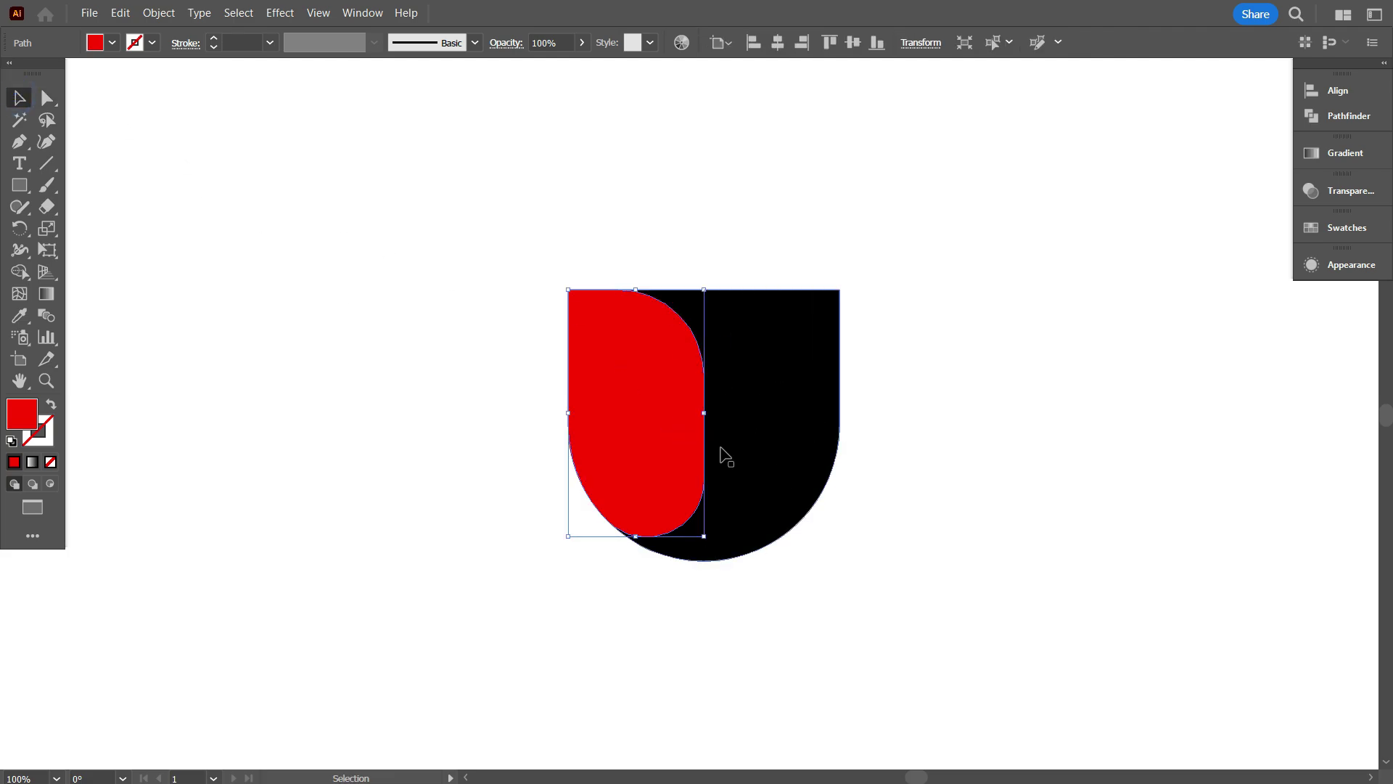
click(794, 37)
scroll(798, 36, down, 5)
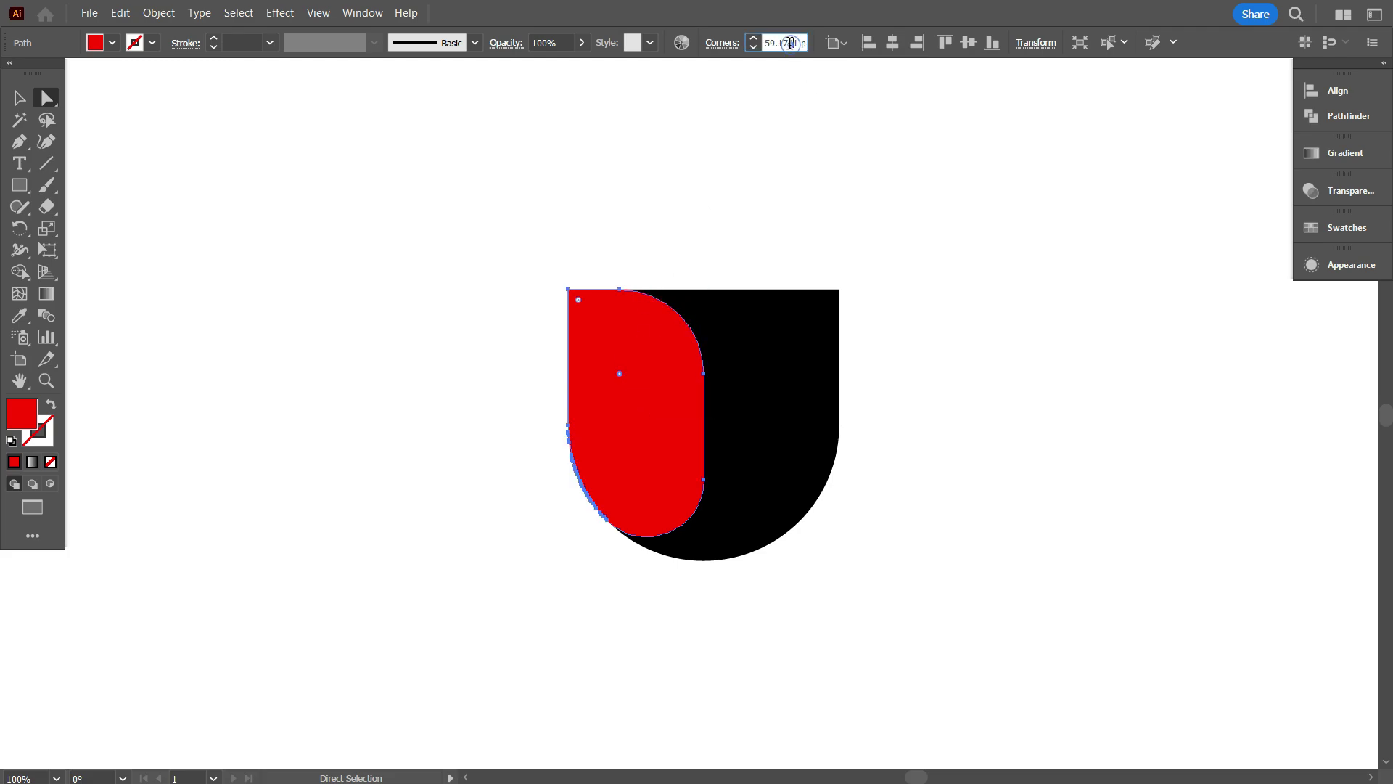
click(371, 209)
Give the black shape's top-left corner a 60 px radius.
click(787, 348)
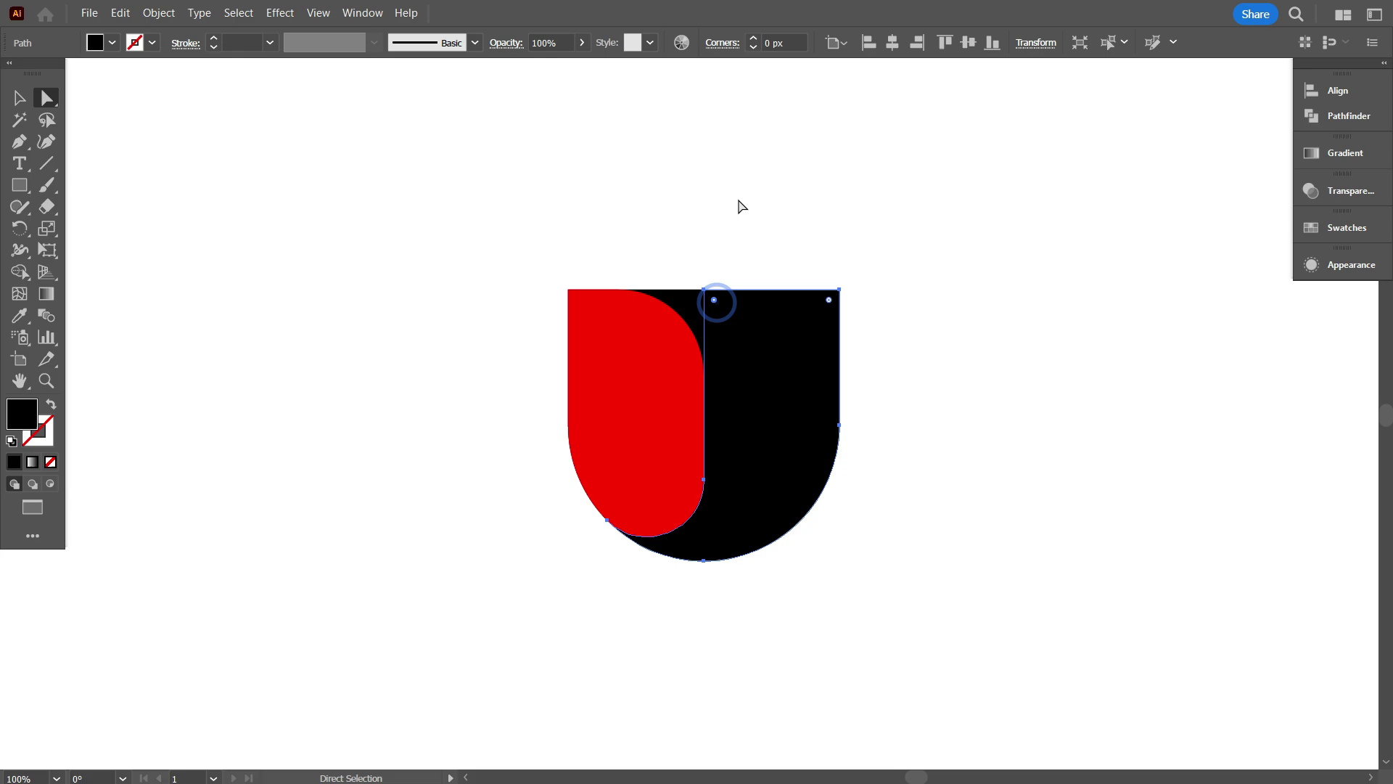
click(766, 38)
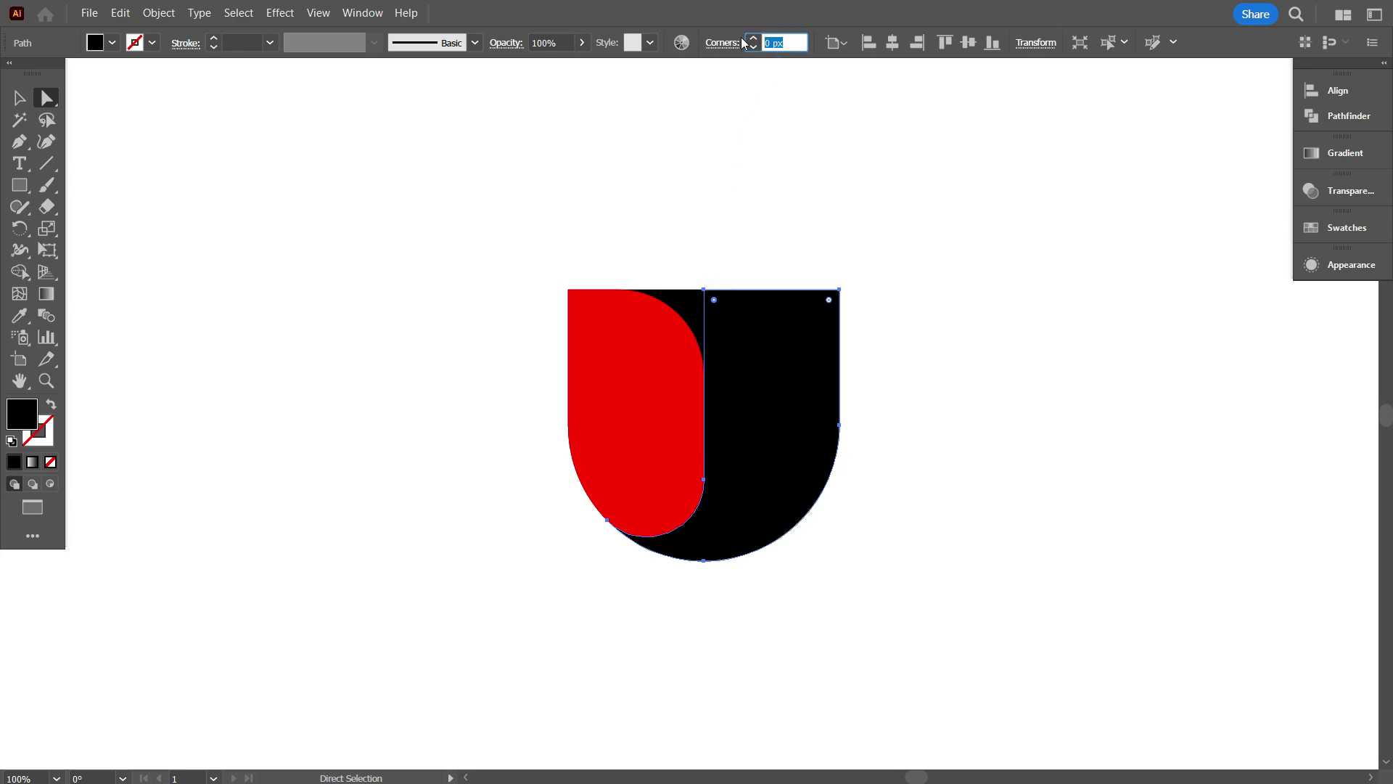
text(60)
click(804, 181)
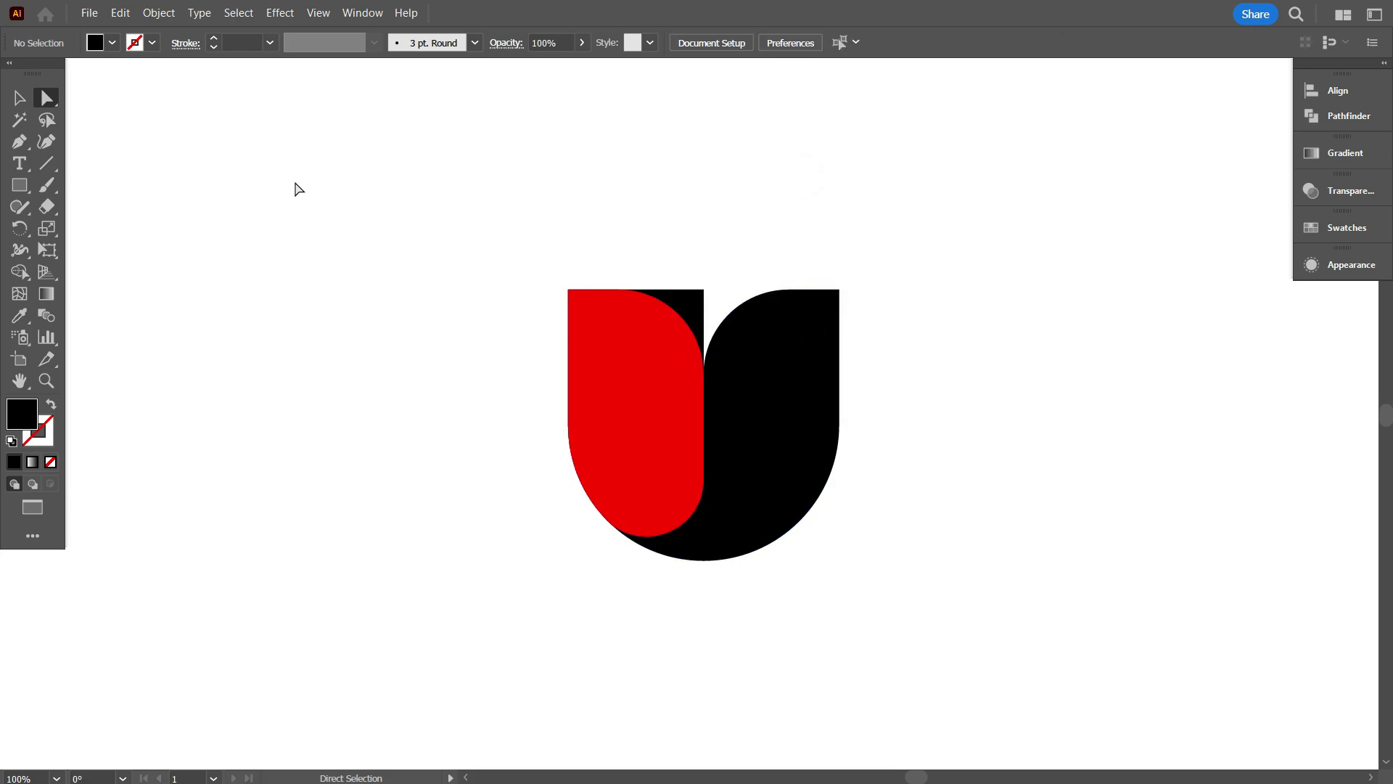
click(20, 98)
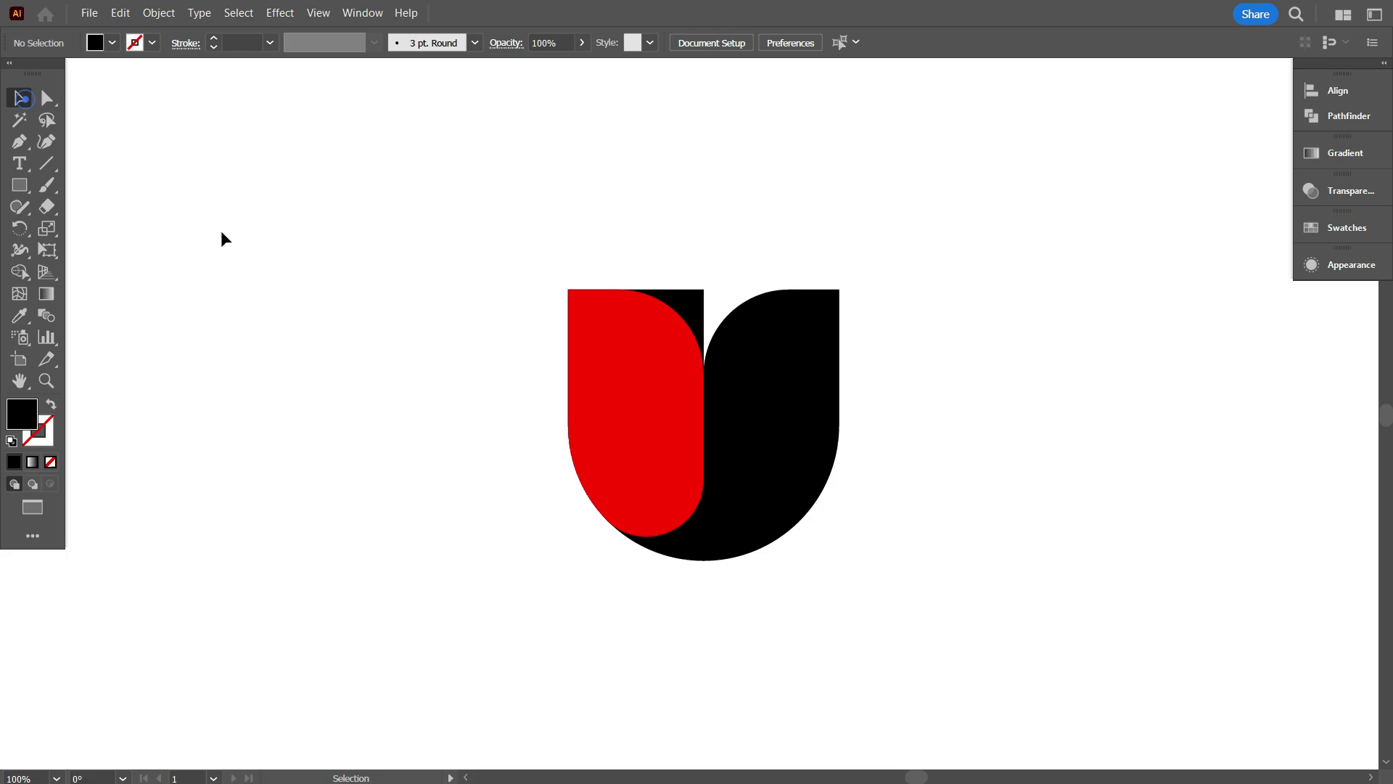
Round the red shape's outer top-left corner to a 2 px radius.
click(690, 296)
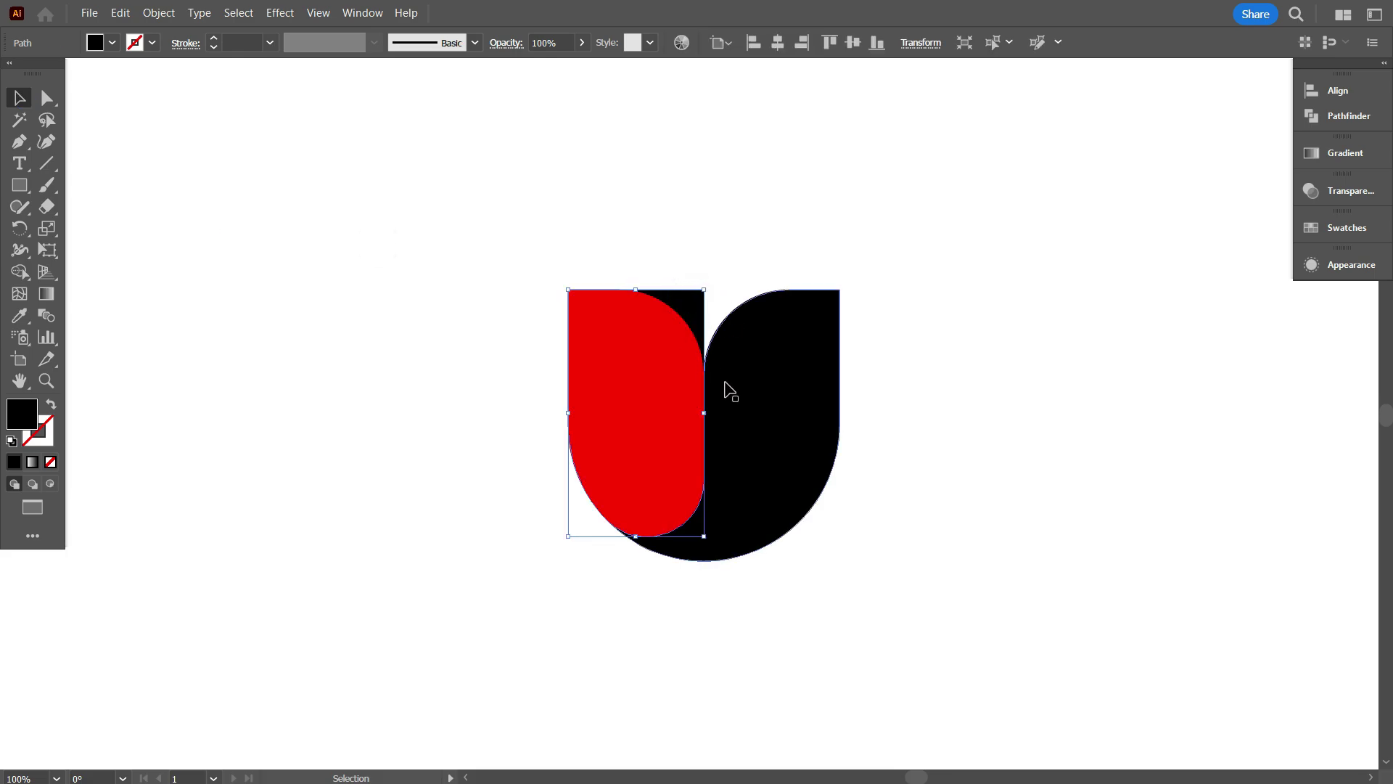
click(828, 624)
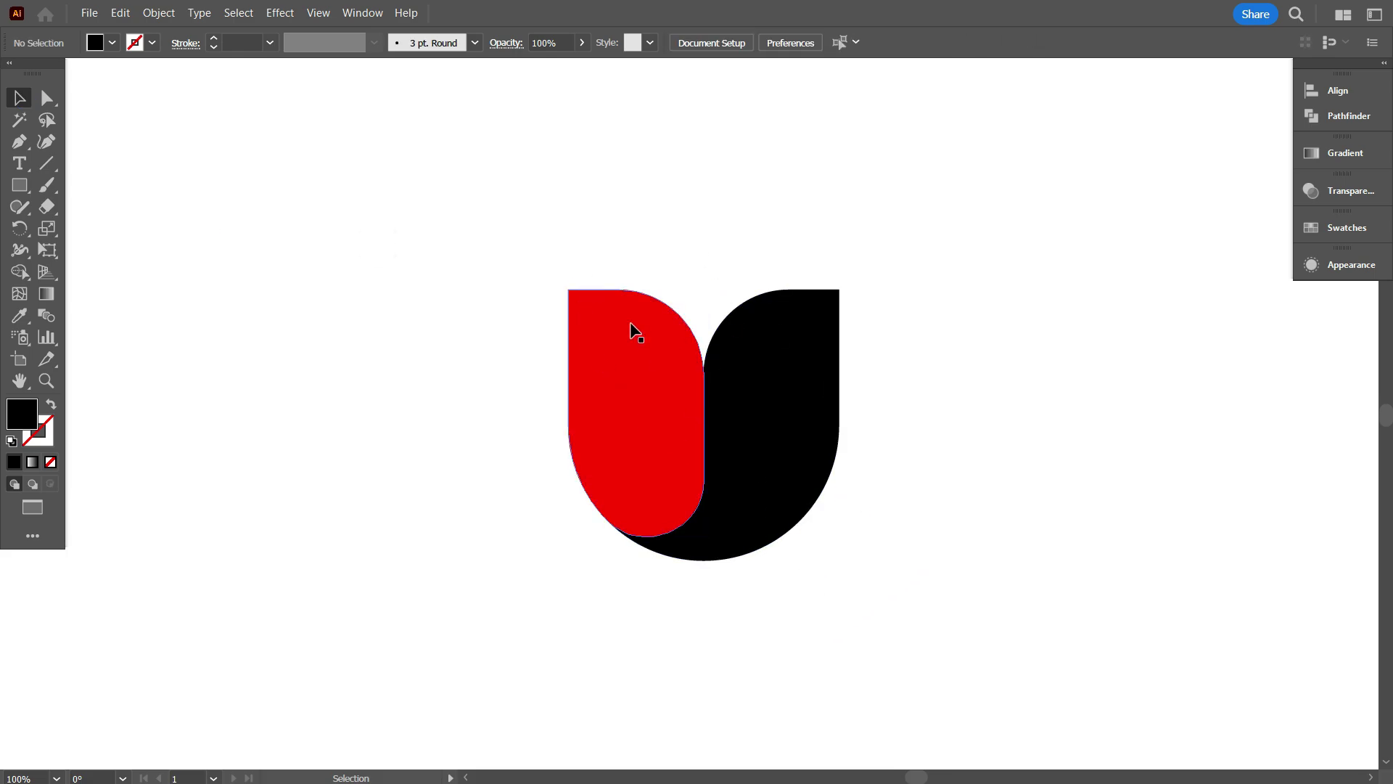
click(638, 345)
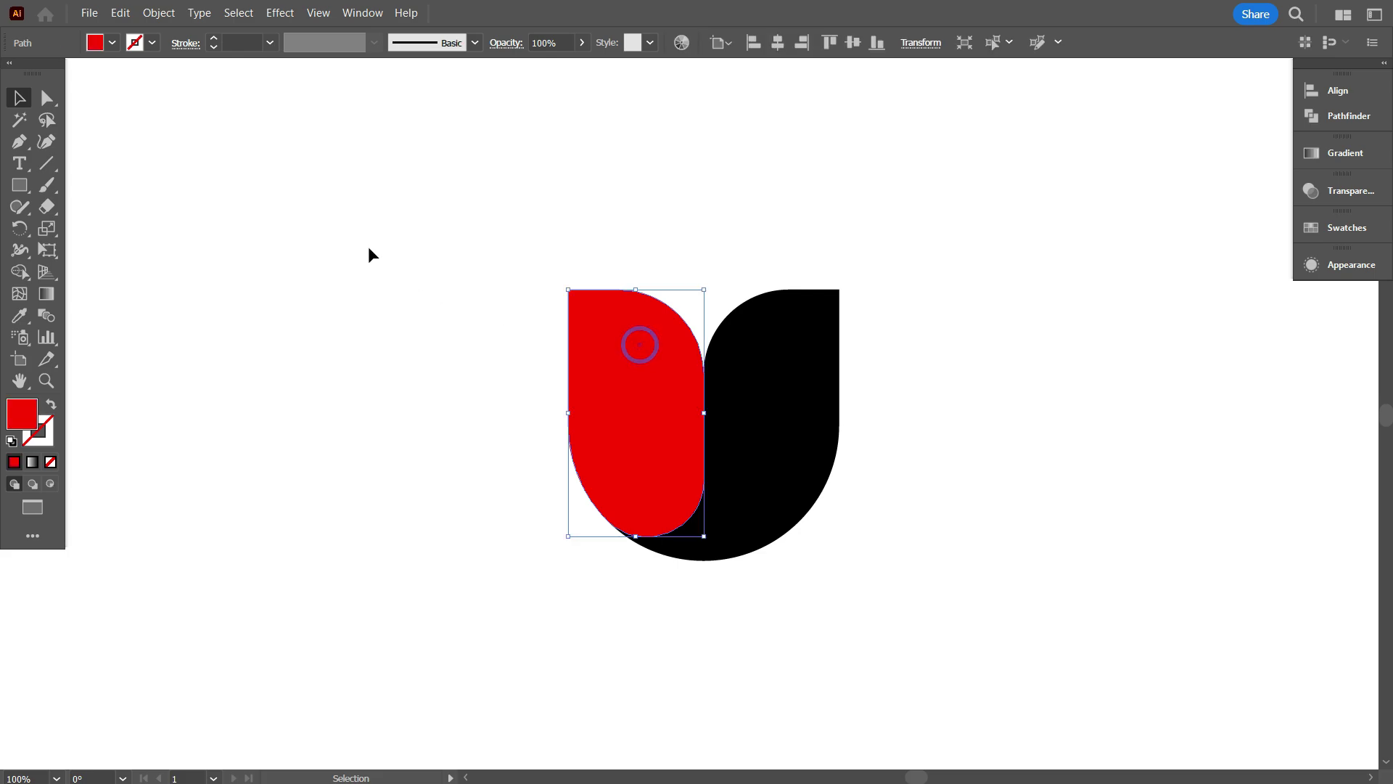
key(a)
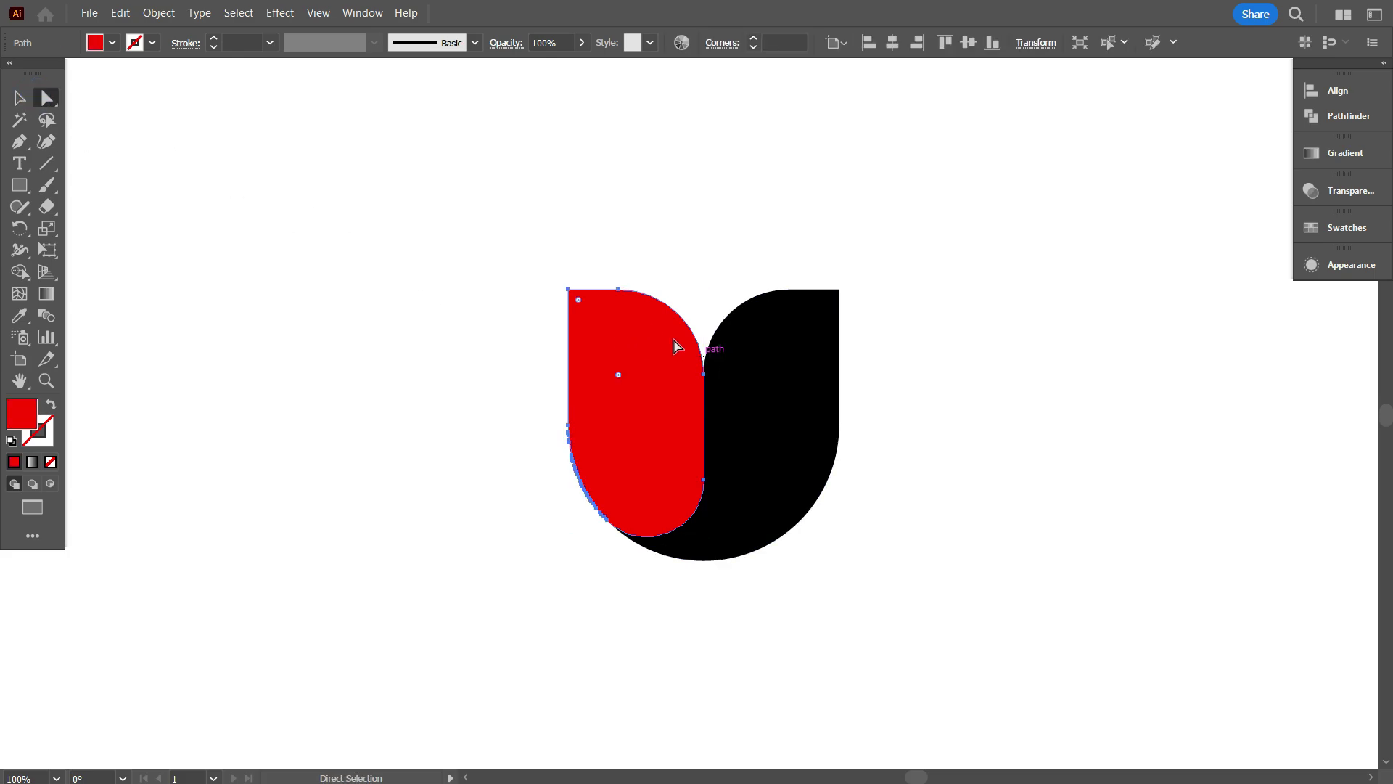
drag(578, 303, 596, 316)
click(780, 45)
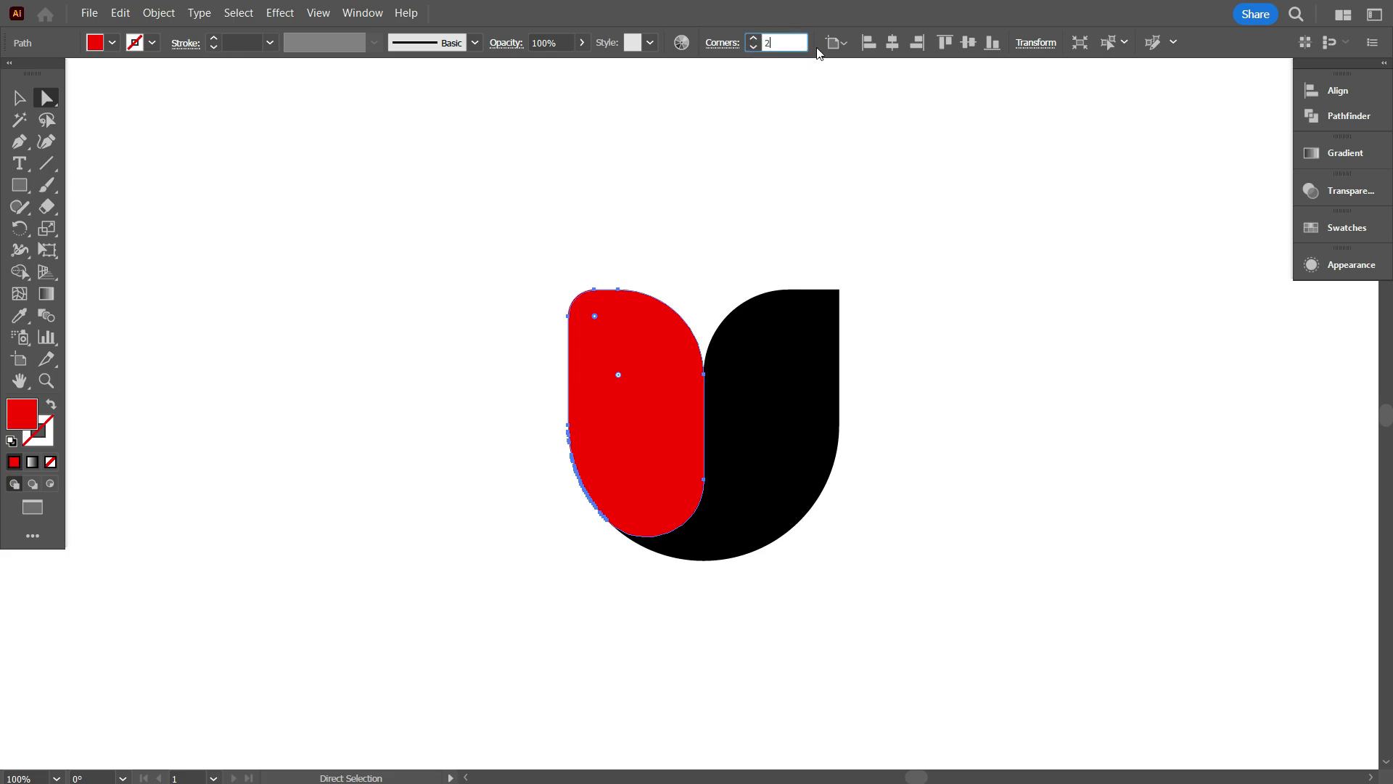
text(2)
click(856, 197)
Give the black shape's outer top-right corner a small rounded radius.
click(742, 342)
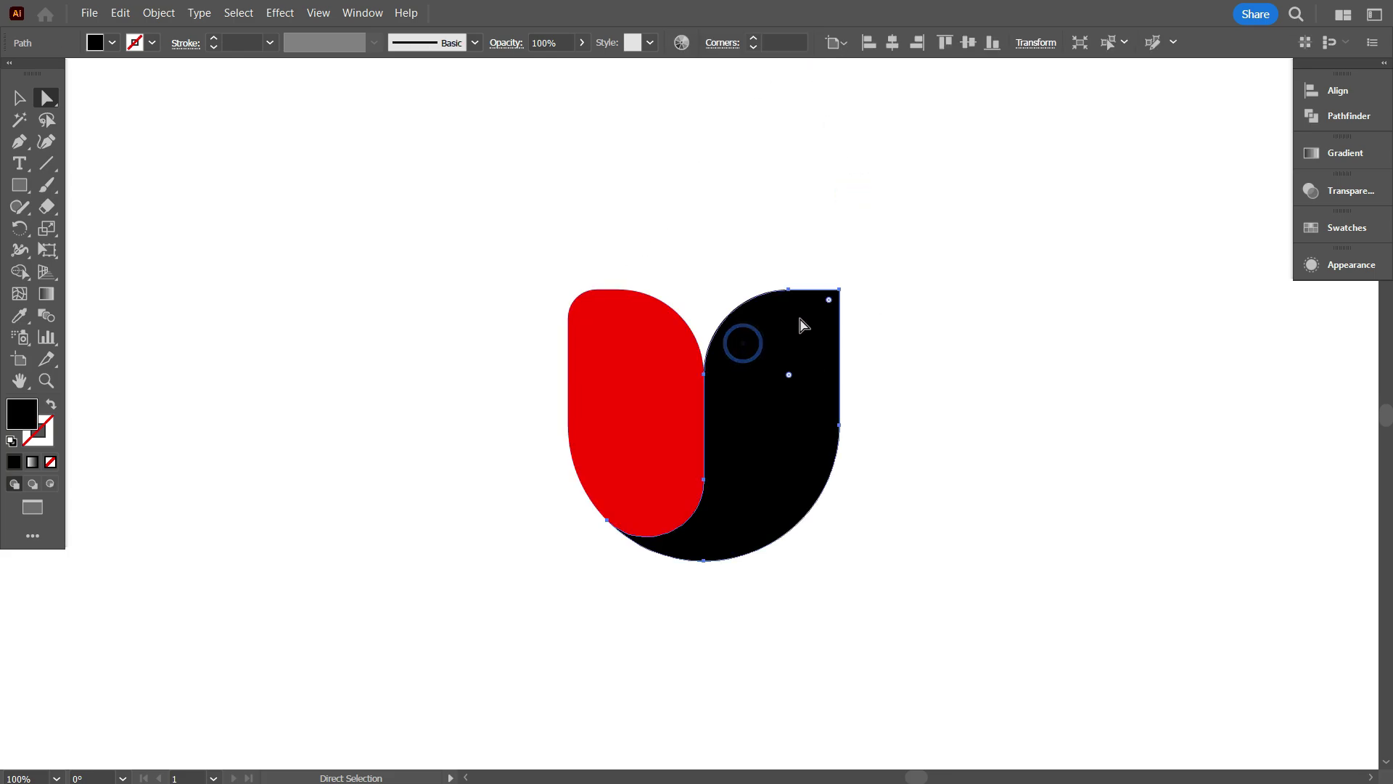
click(828, 305)
click(790, 43)
click(862, 210)
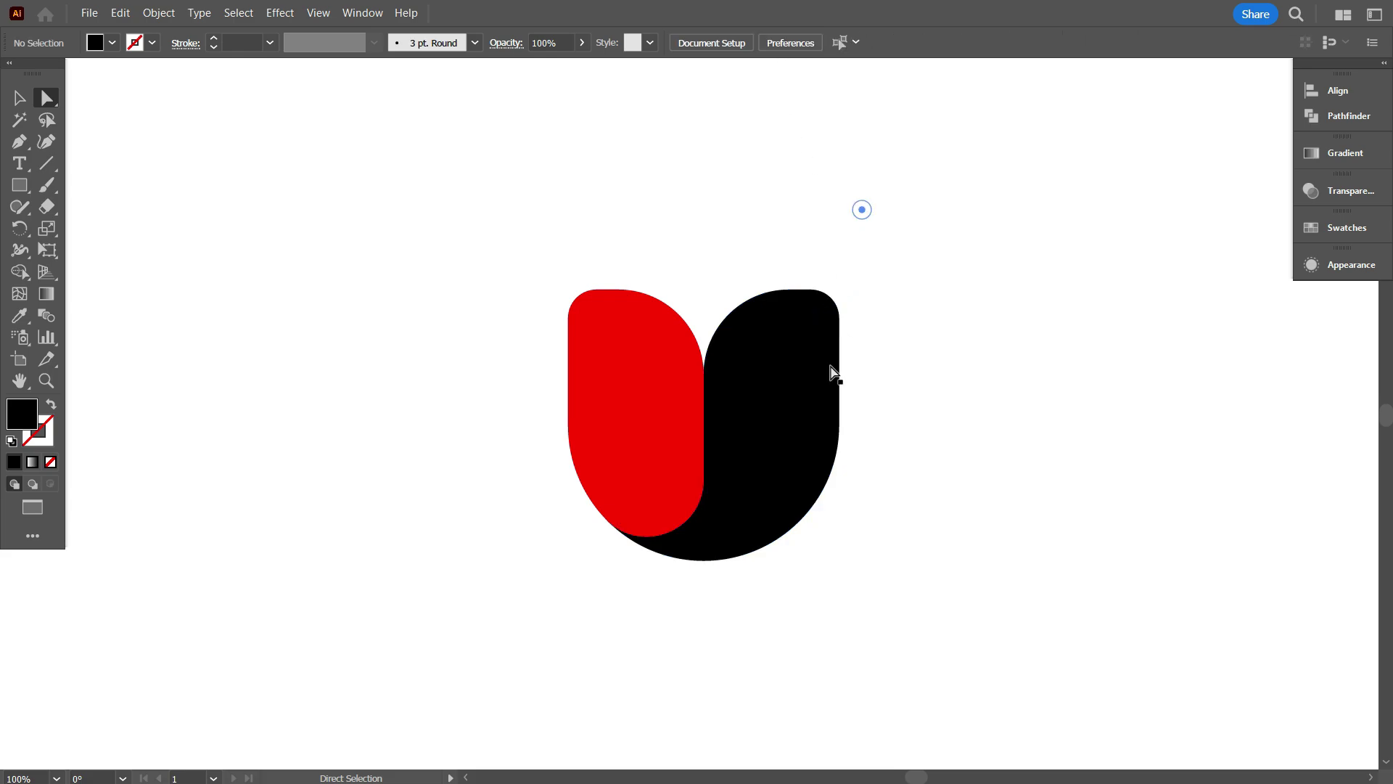
click(20, 98)
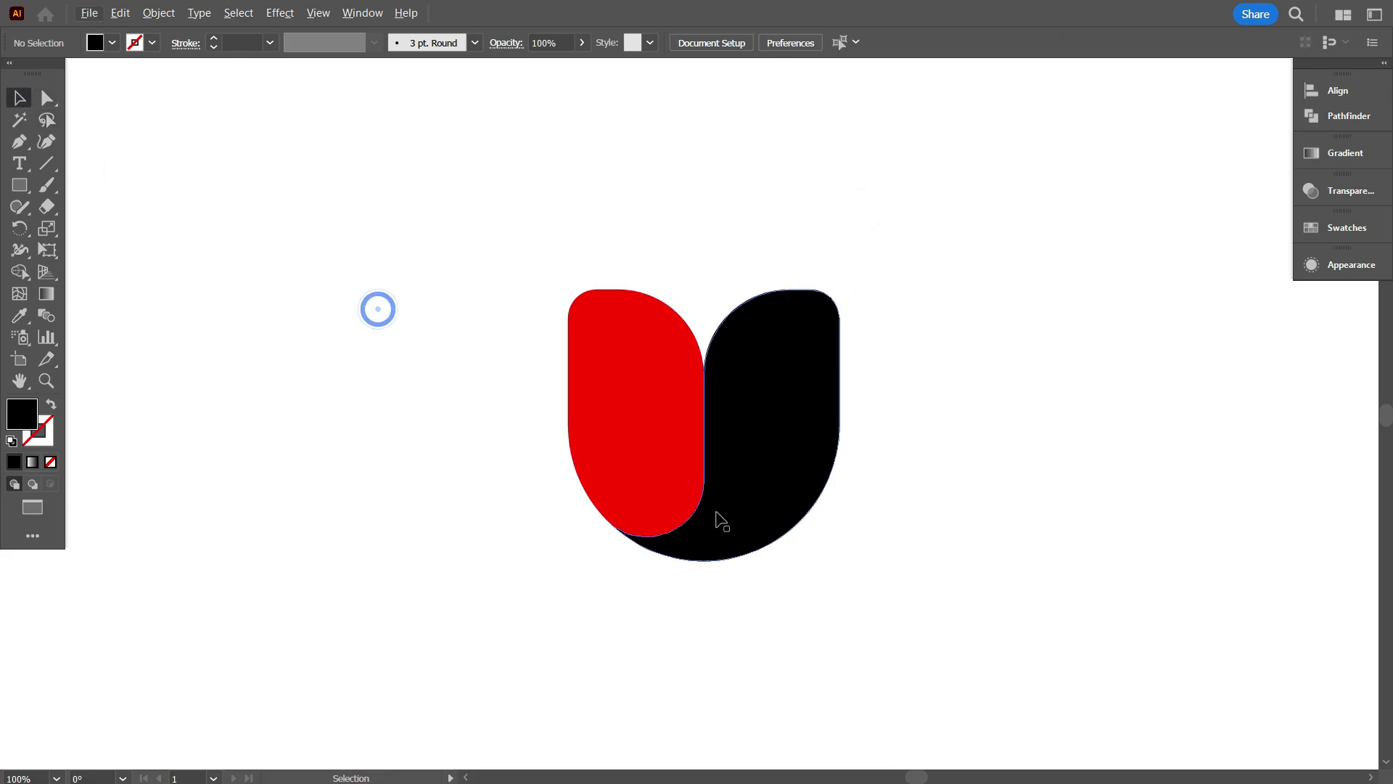
scroll(701, 517, down, 1)
scroll(657, 527, up, 1)
scroll(899, 419, up, 1)
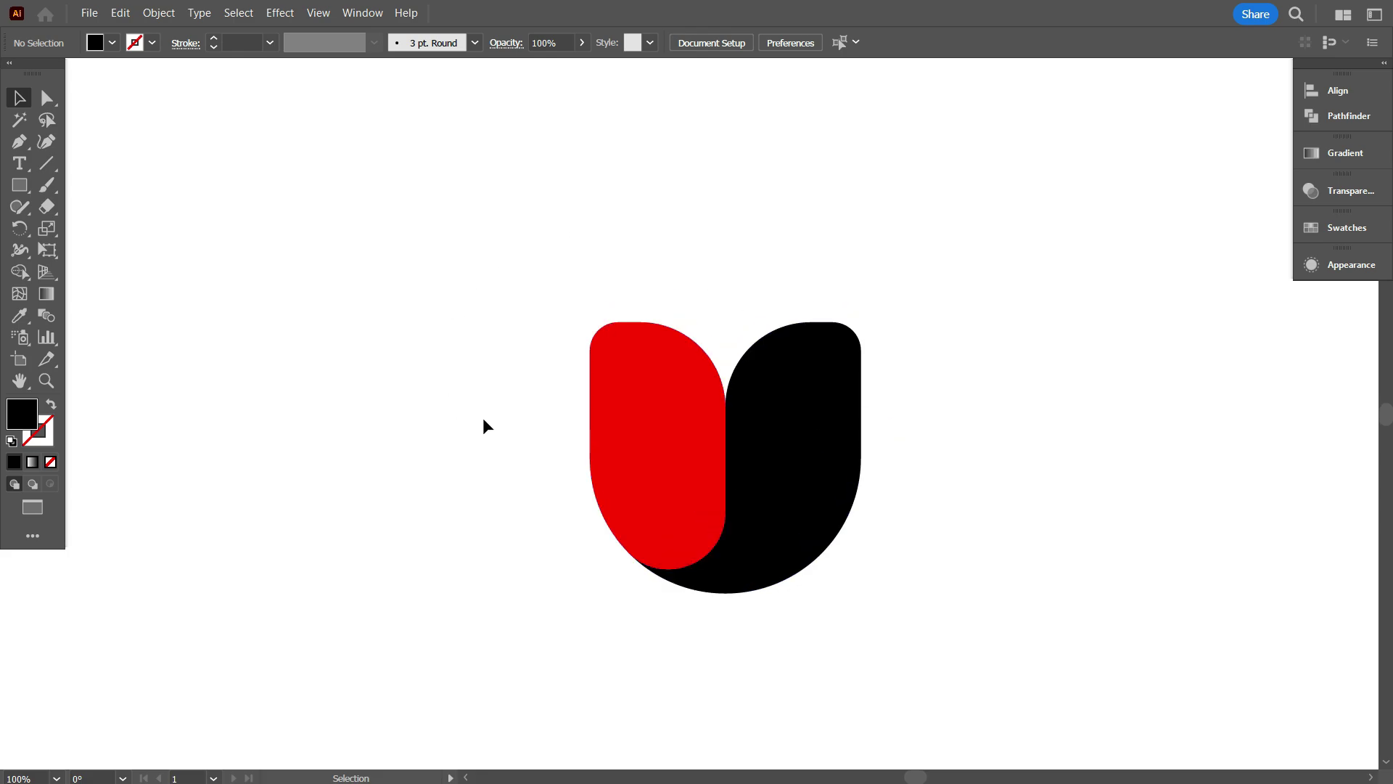
scroll(871, 449, down, 1)
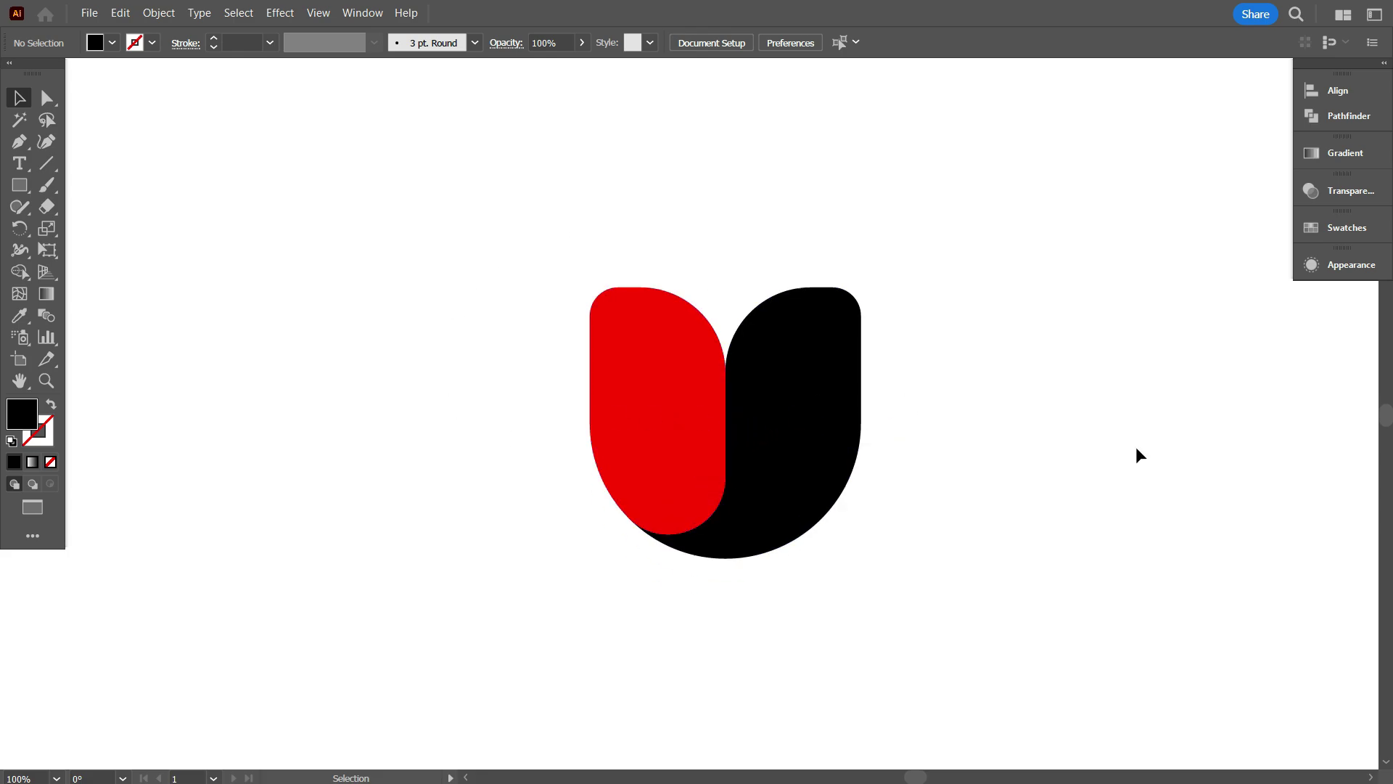
Nudge the top anchor points of both shapes downward with Shift+Down and two Down presses.
click(51, 102)
drag(475, 231, 987, 420)
key(shift+Down)
key(shift+Down)
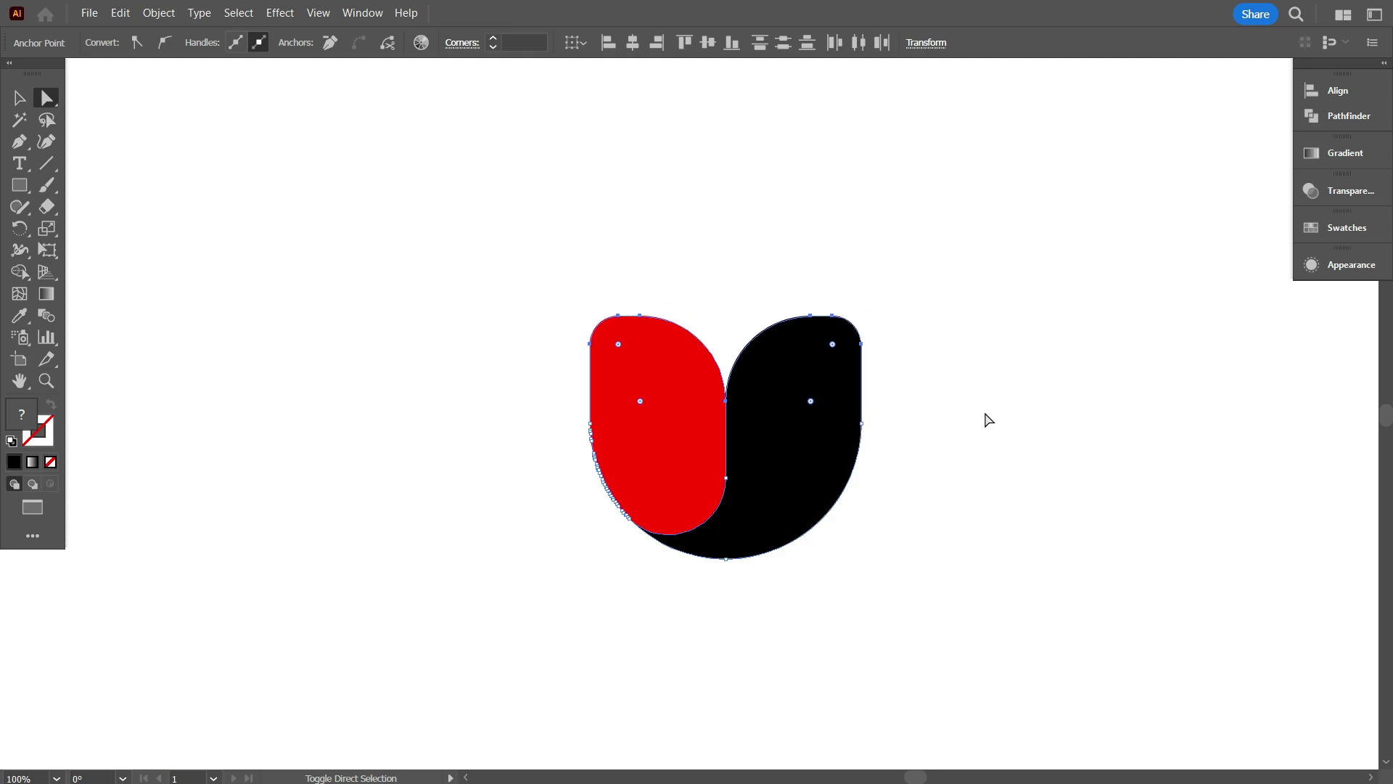
key(Down)
key(Down)
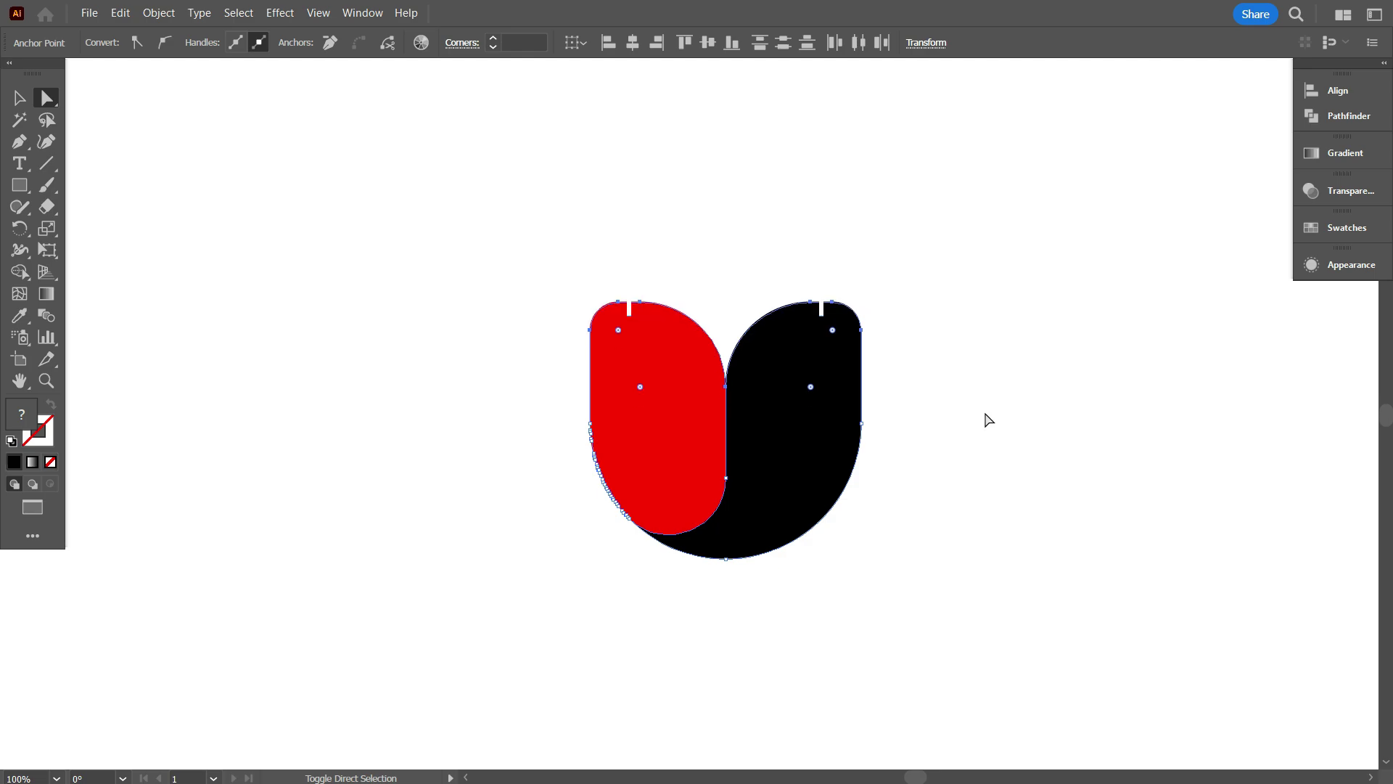
key(Down)
key(Down)
key(Down)
key(Down)
key(Down)
key(Down)
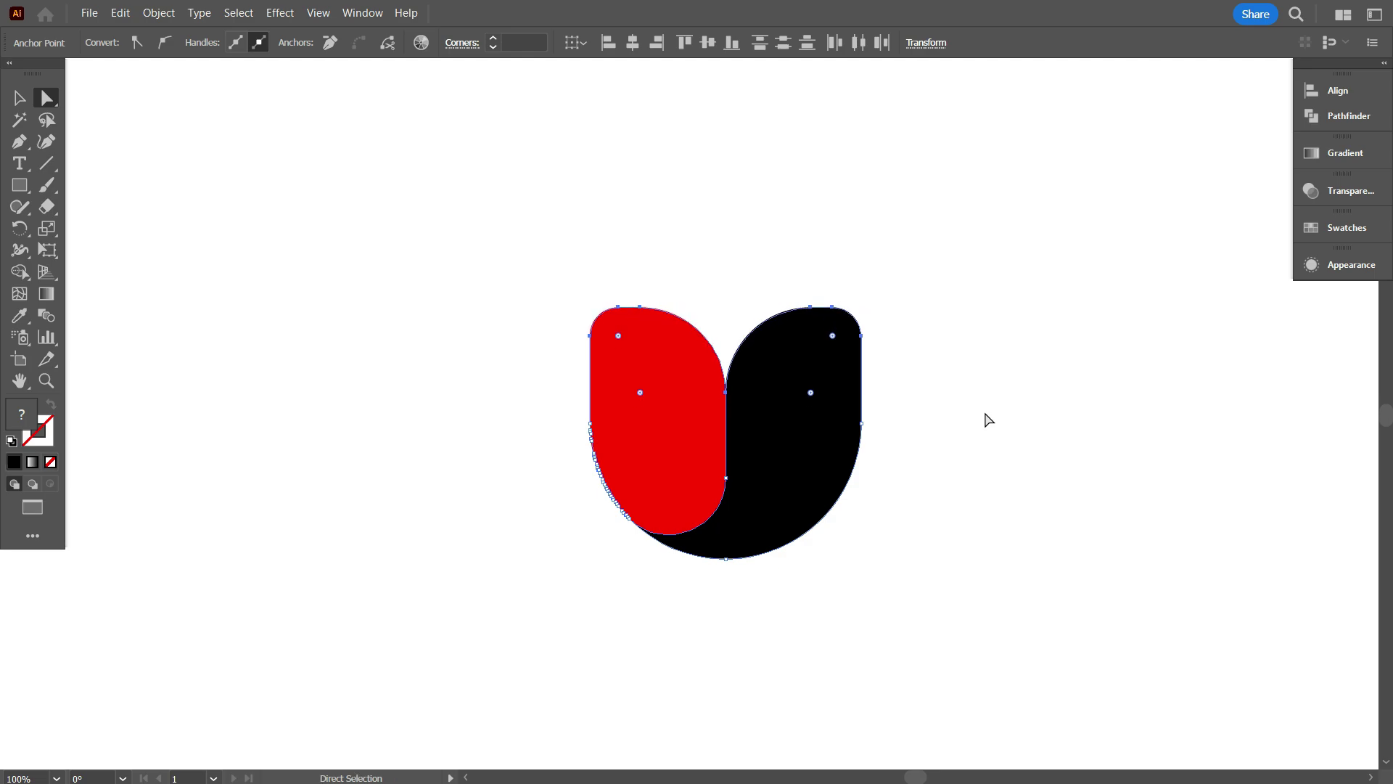
click(986, 415)
Move the two gradient sample squares closer to the logo.
scroll(979, 413, down, 2)
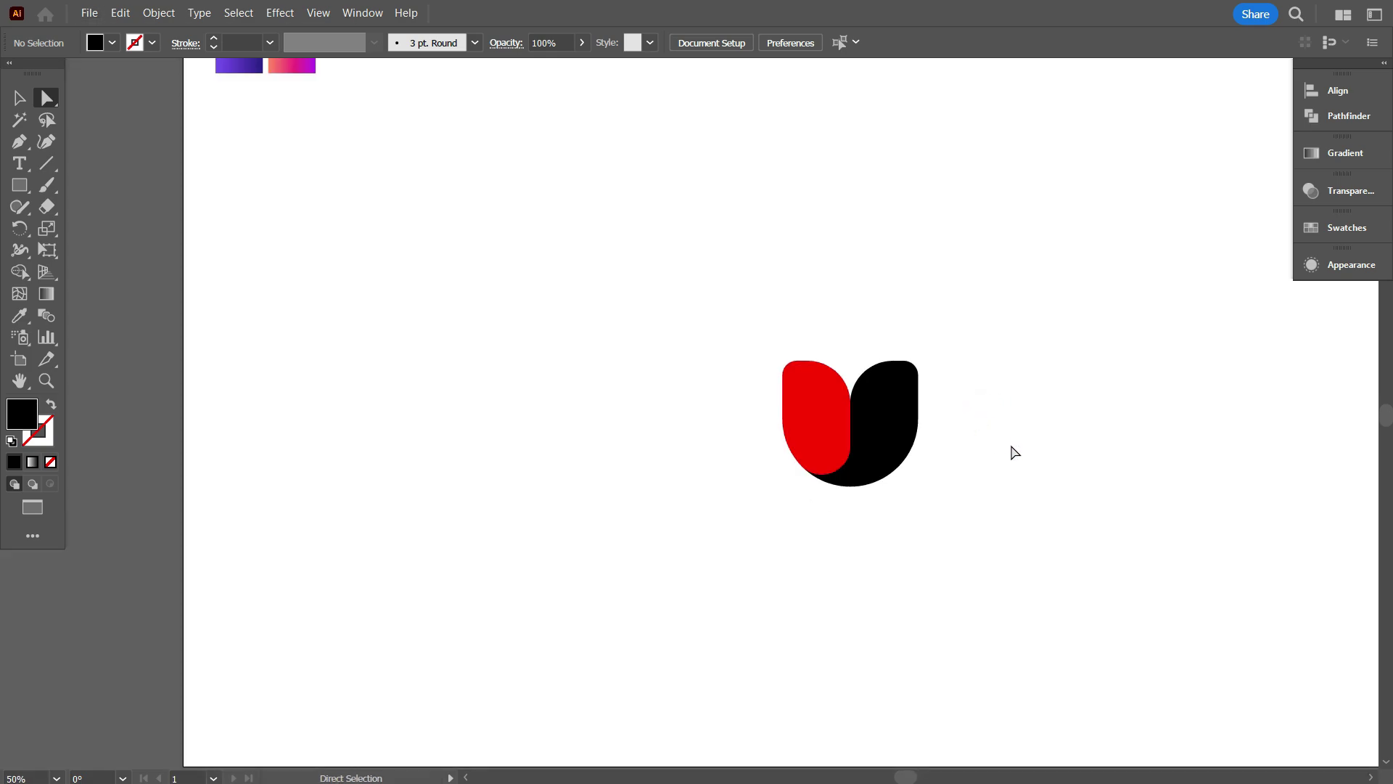
scroll(737, 399, up, 3)
click(20, 100)
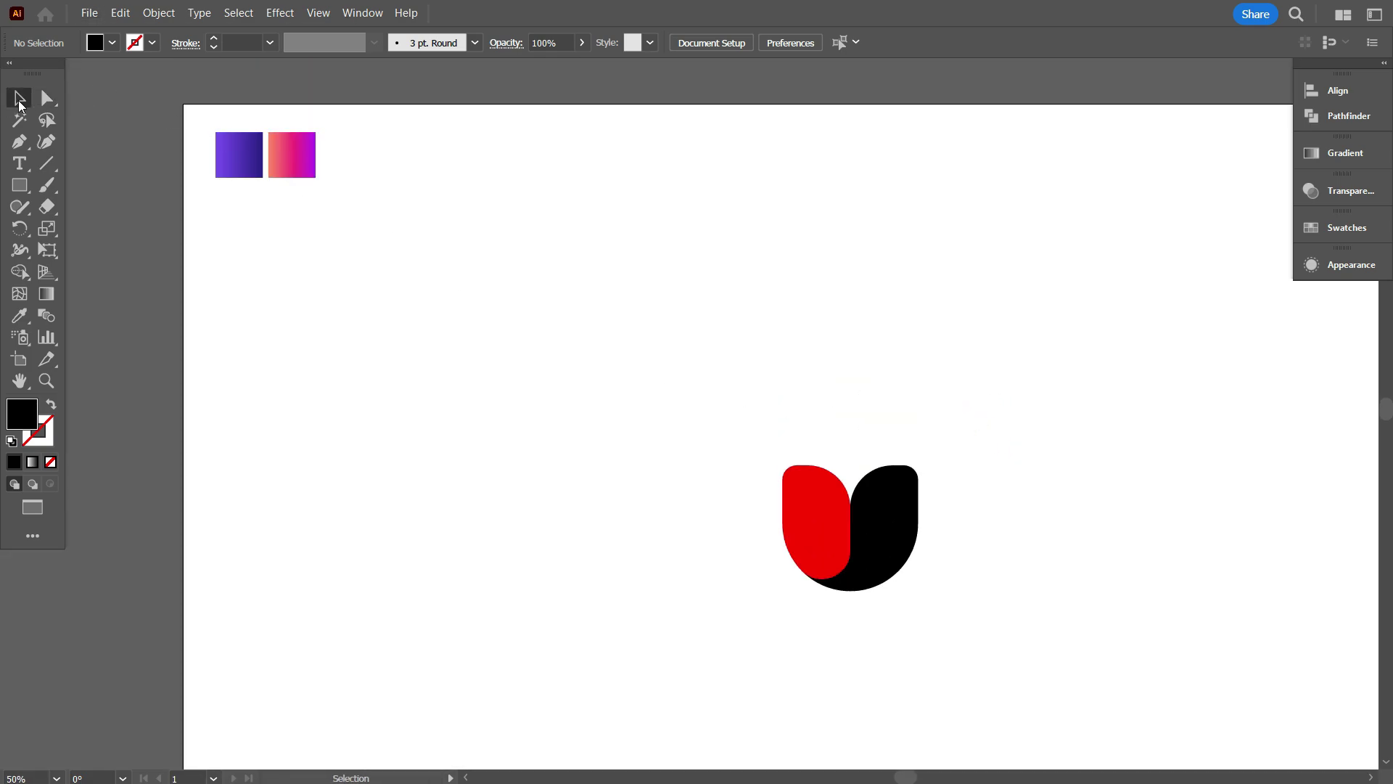
drag(246, 167, 650, 376)
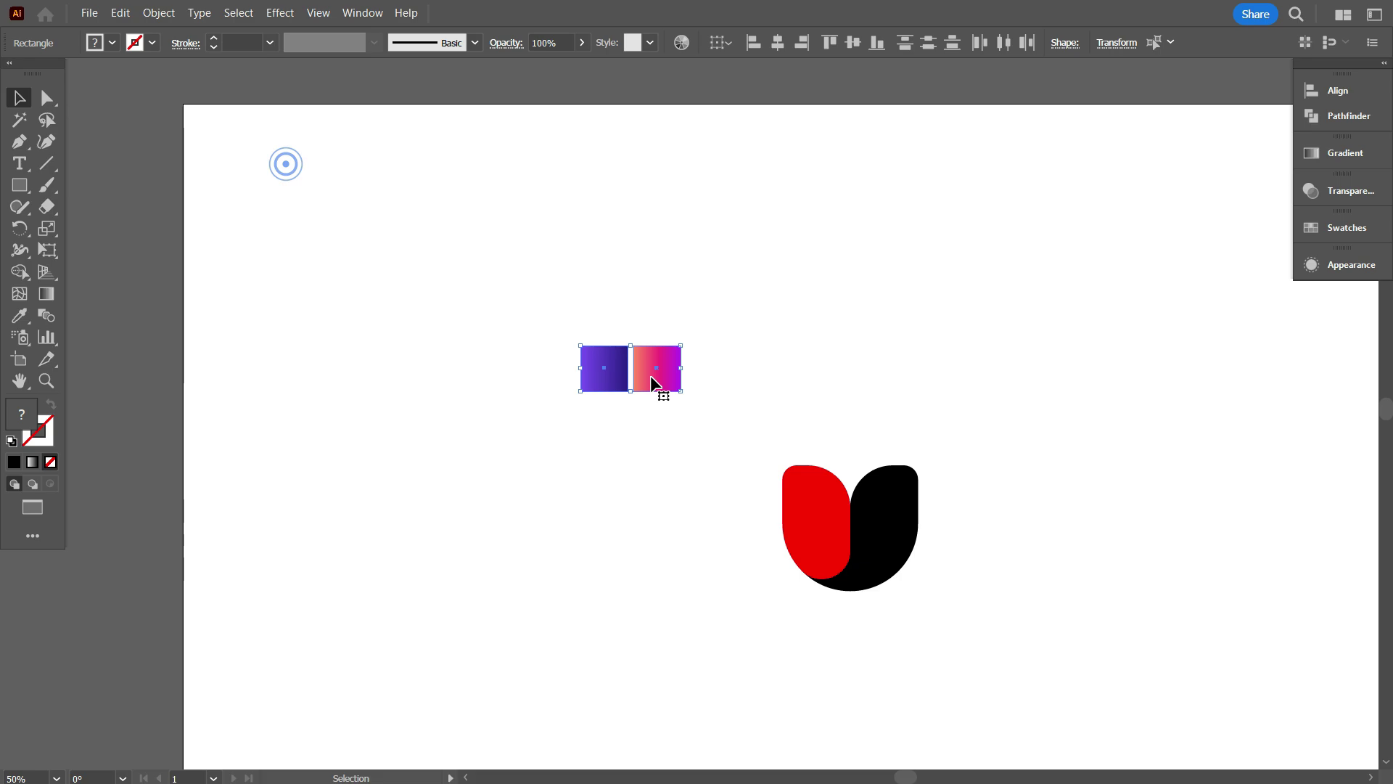
scroll(813, 428, down, 3)
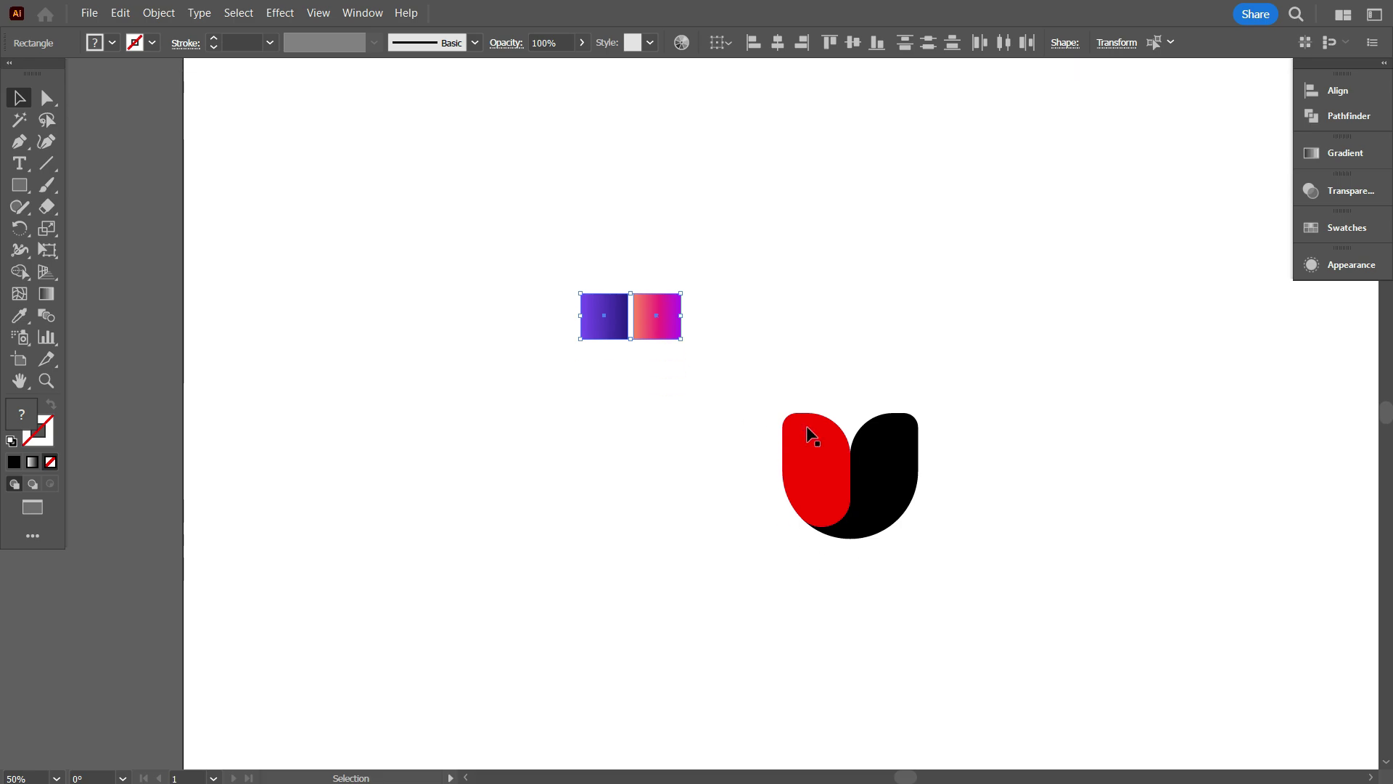
click(760, 389)
Eyedrop the pink-magenta gradient onto the black right shape.
scroll(762, 395, down, 2)
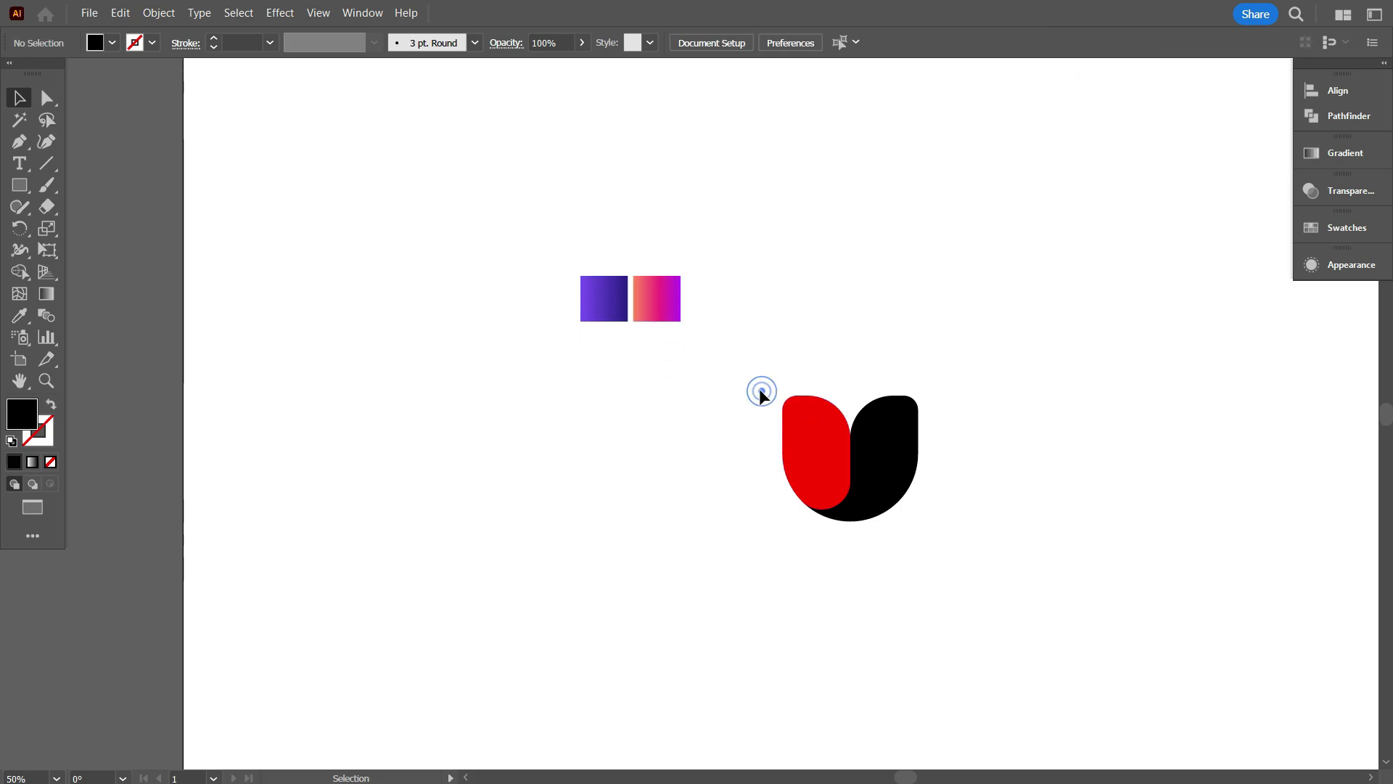
click(908, 460)
click(20, 315)
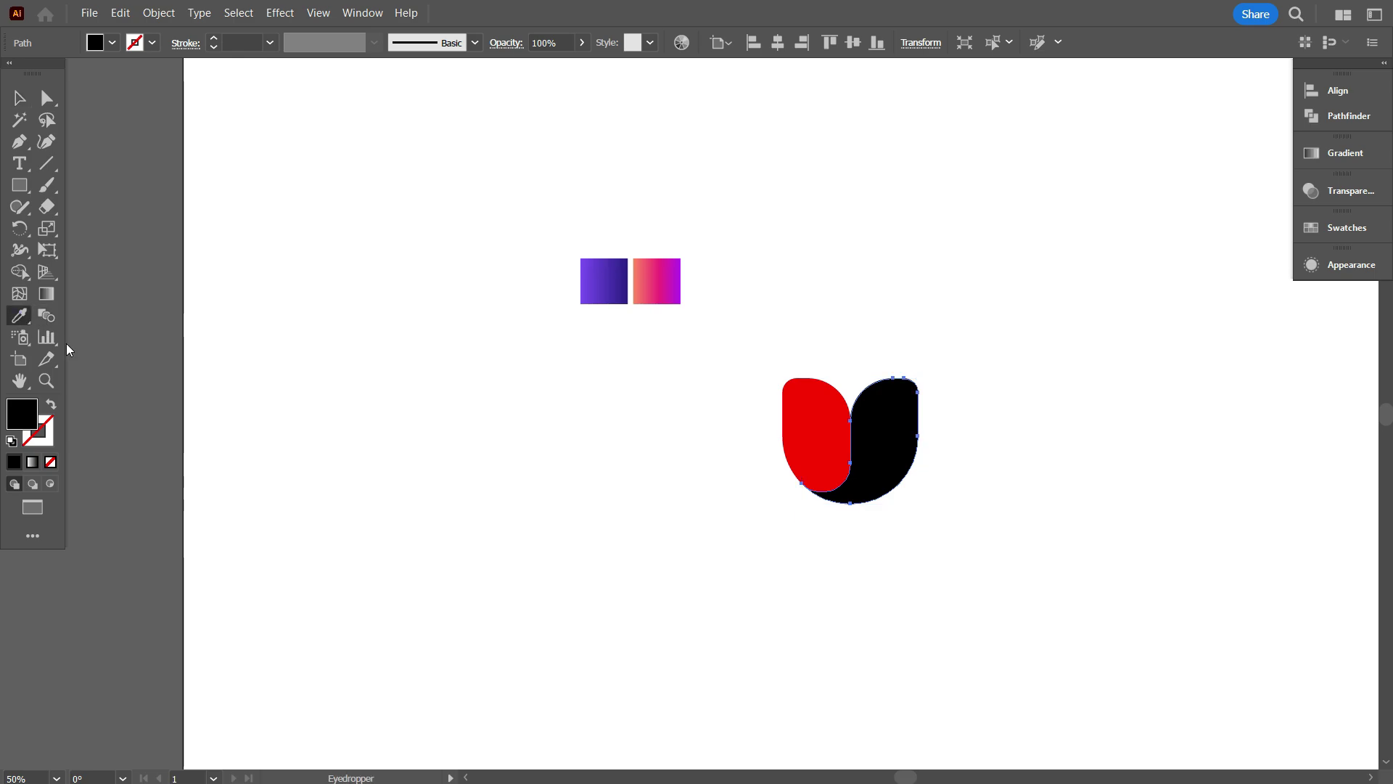
click(656, 286)
Eyedrop the purple square's gradient onto the red left shape.
scroll(1061, 497, up, 1)
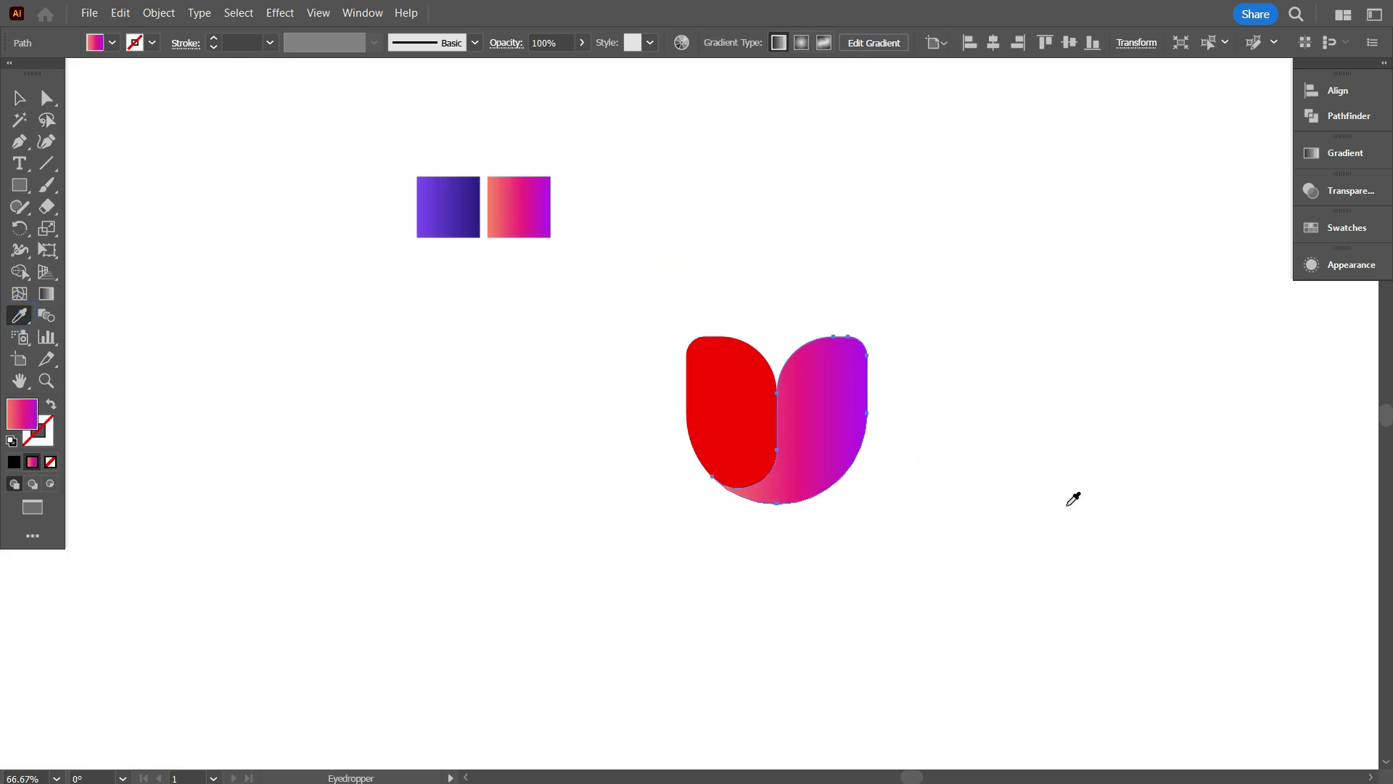
drag(1033, 491, 822, 487)
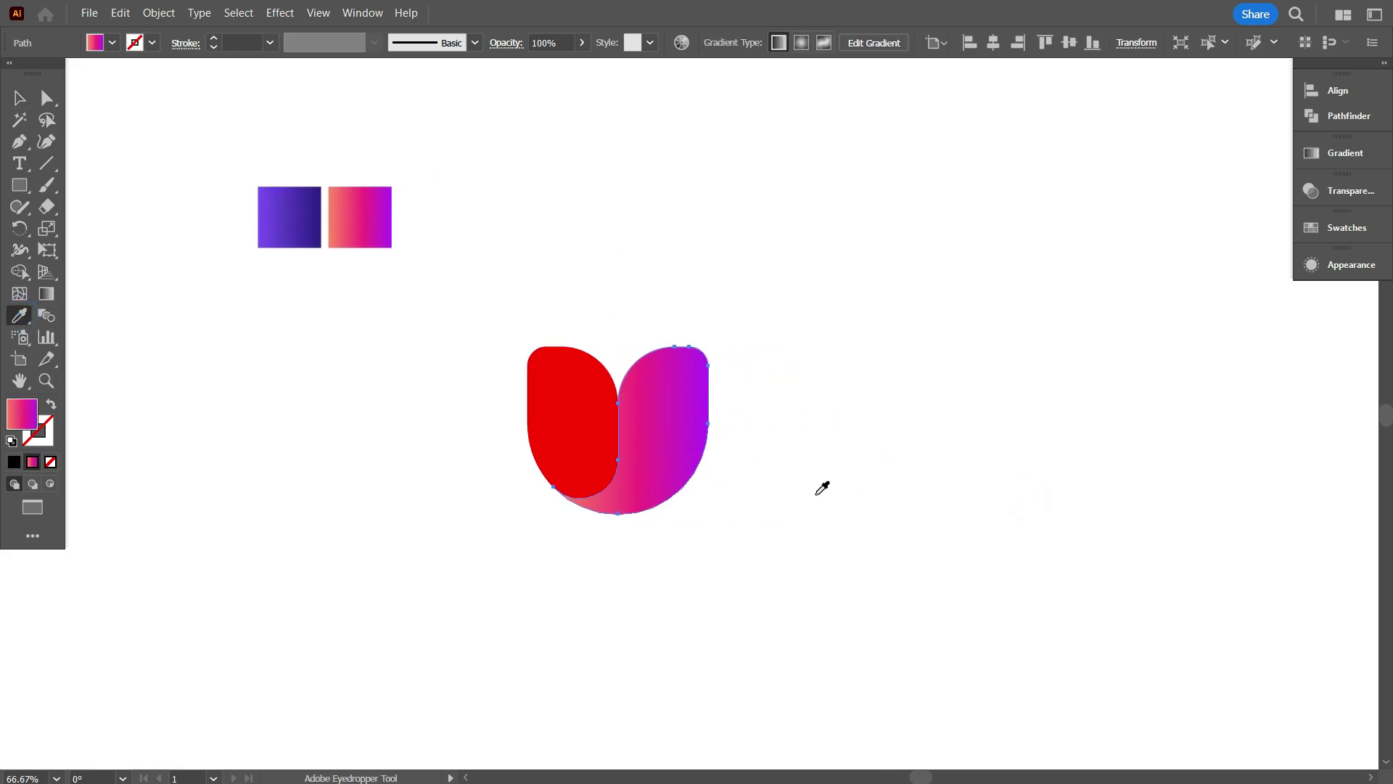
ctrl+click(575, 424)
click(305, 212)
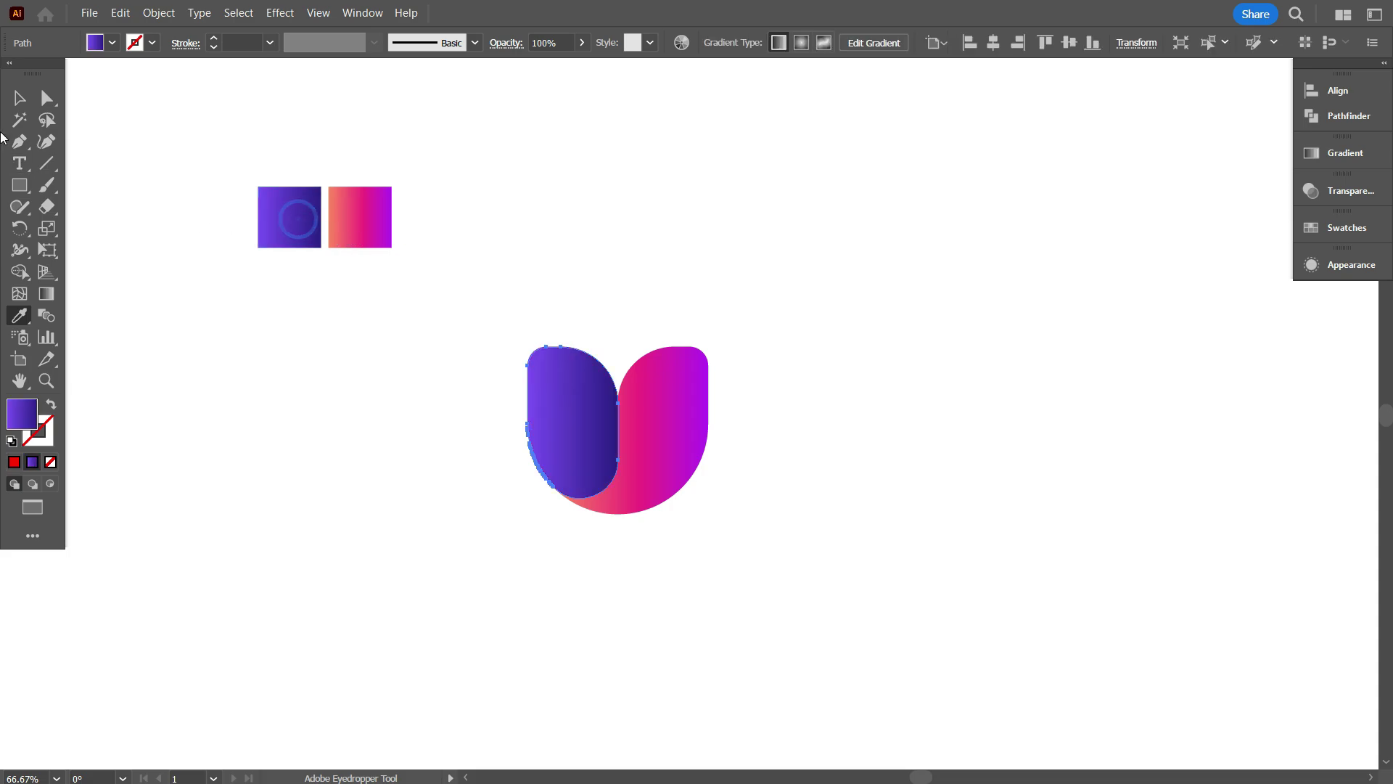
click(19, 98)
click(185, 358)
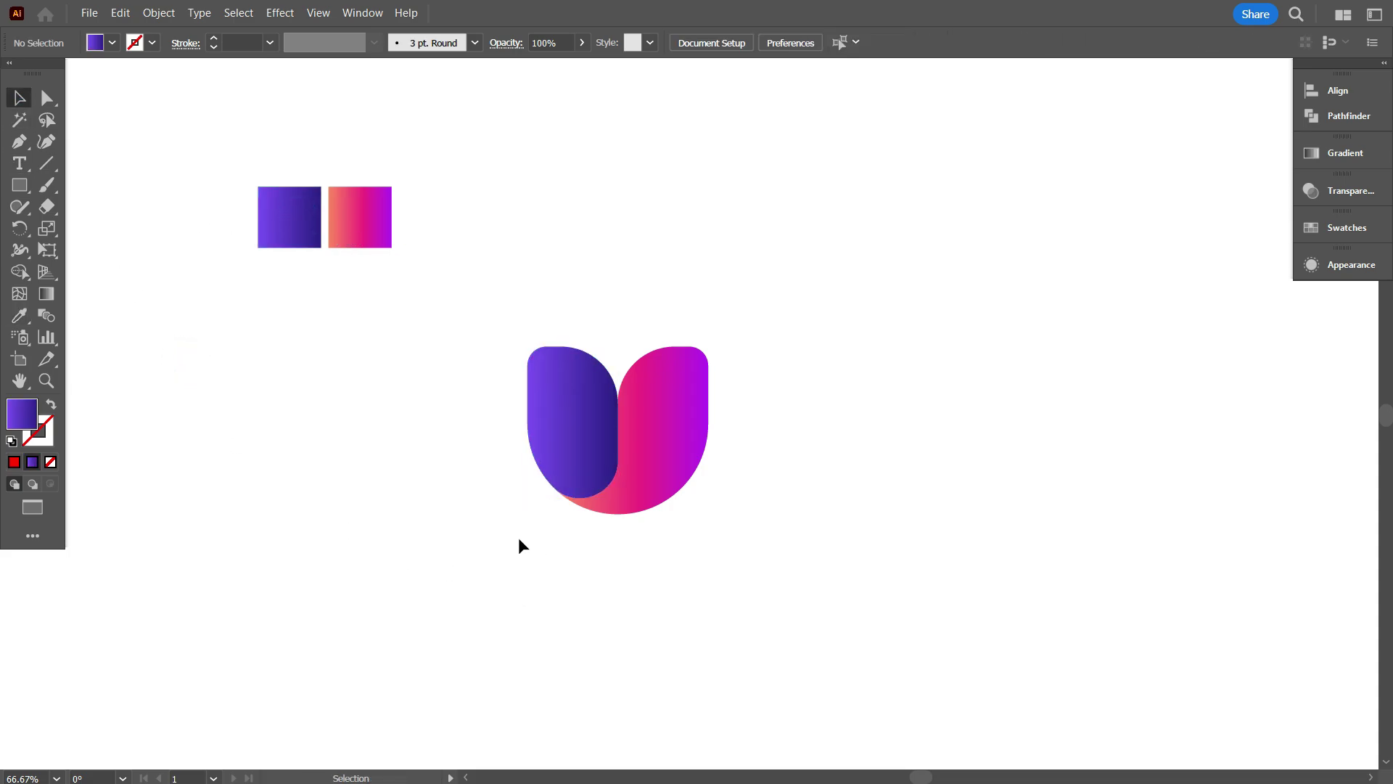
Angle the pink shape's gradient diagonally from upper right to lower left.
click(659, 449)
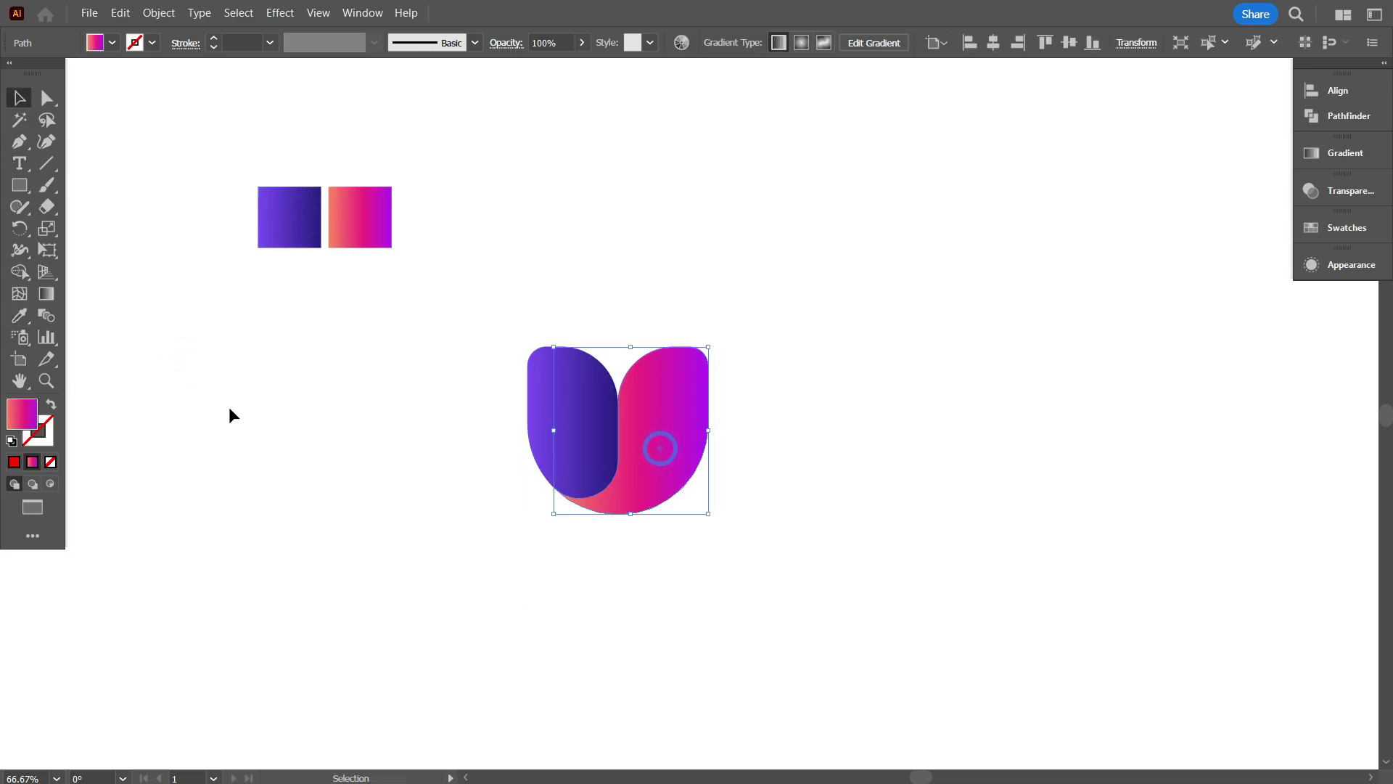
click(47, 293)
drag(659, 350, 619, 508)
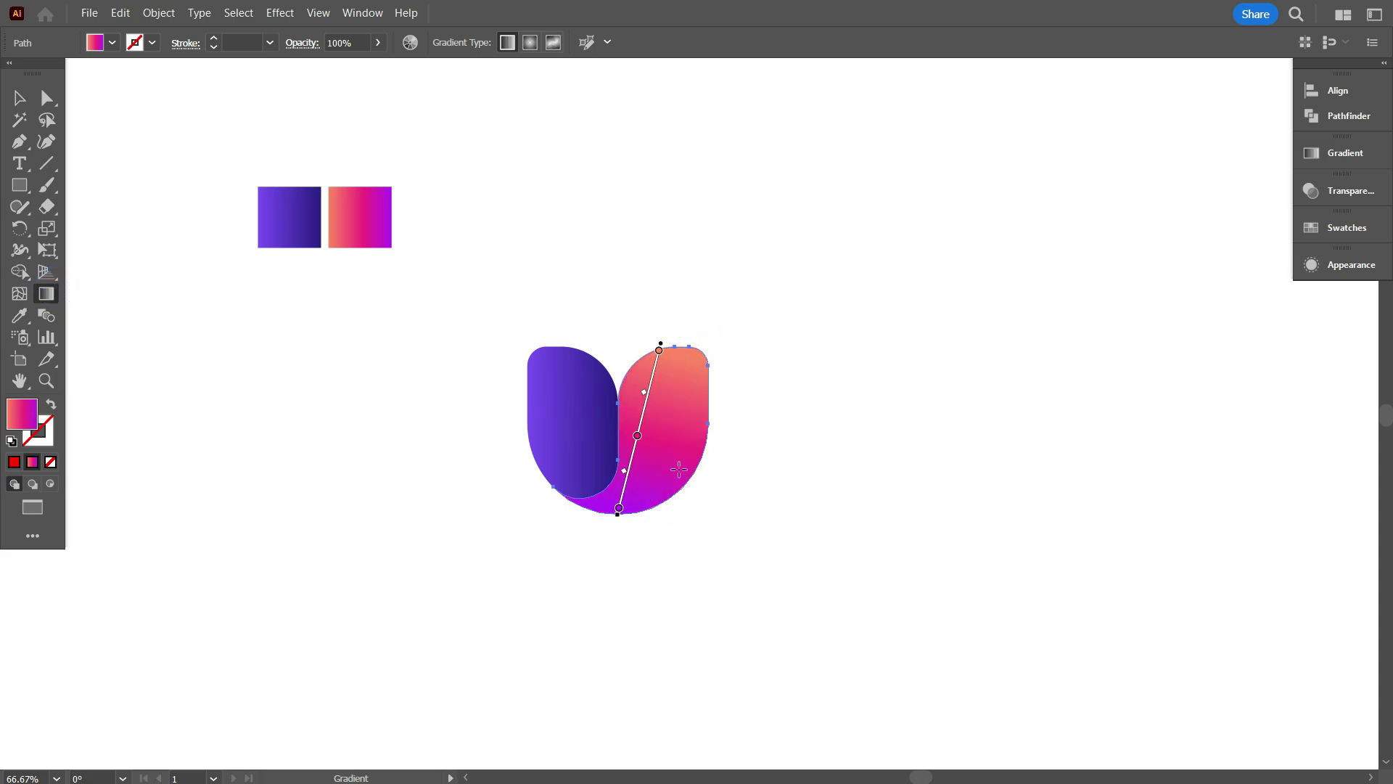
mouse_move(693, 363)
mouse_down()
mouse_move(639, 490)
mouse_move(603, 516)
mouse_up()
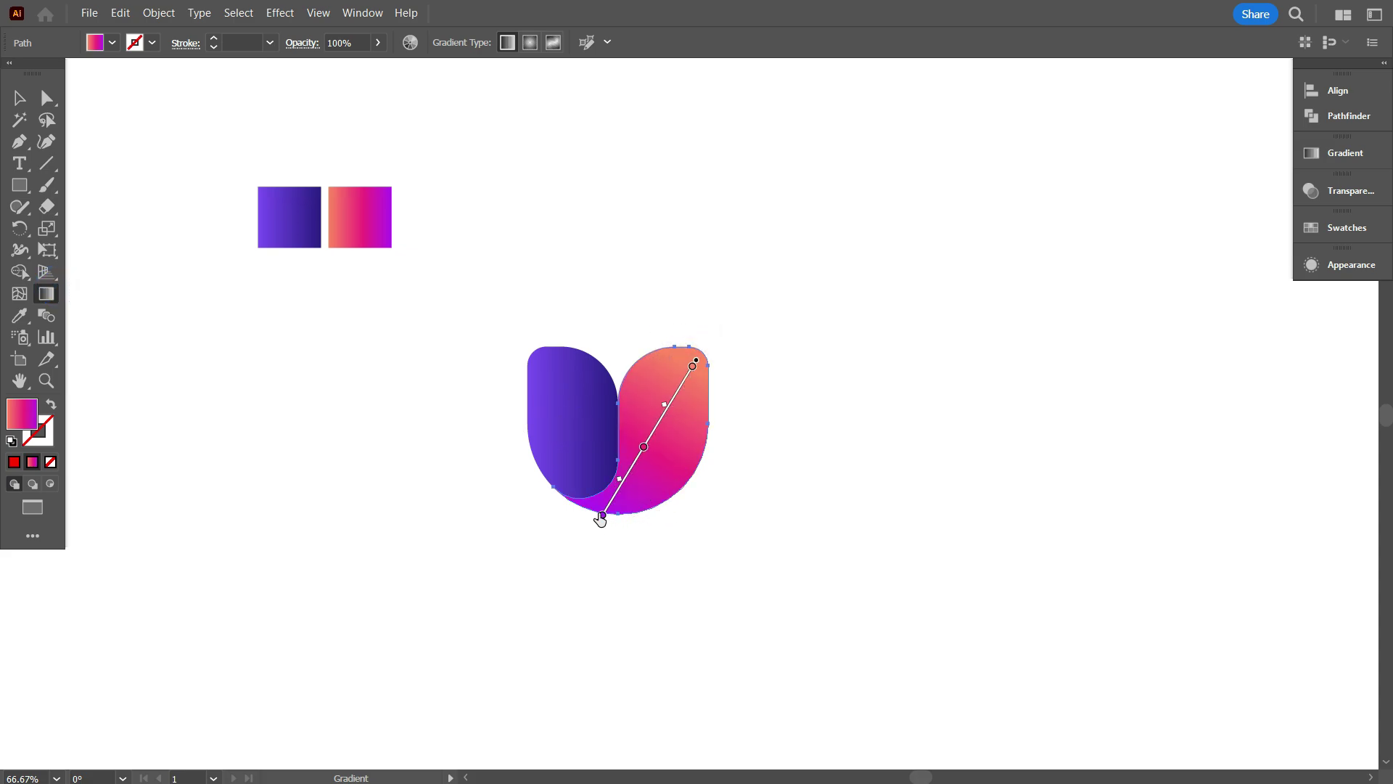
click(643, 446)
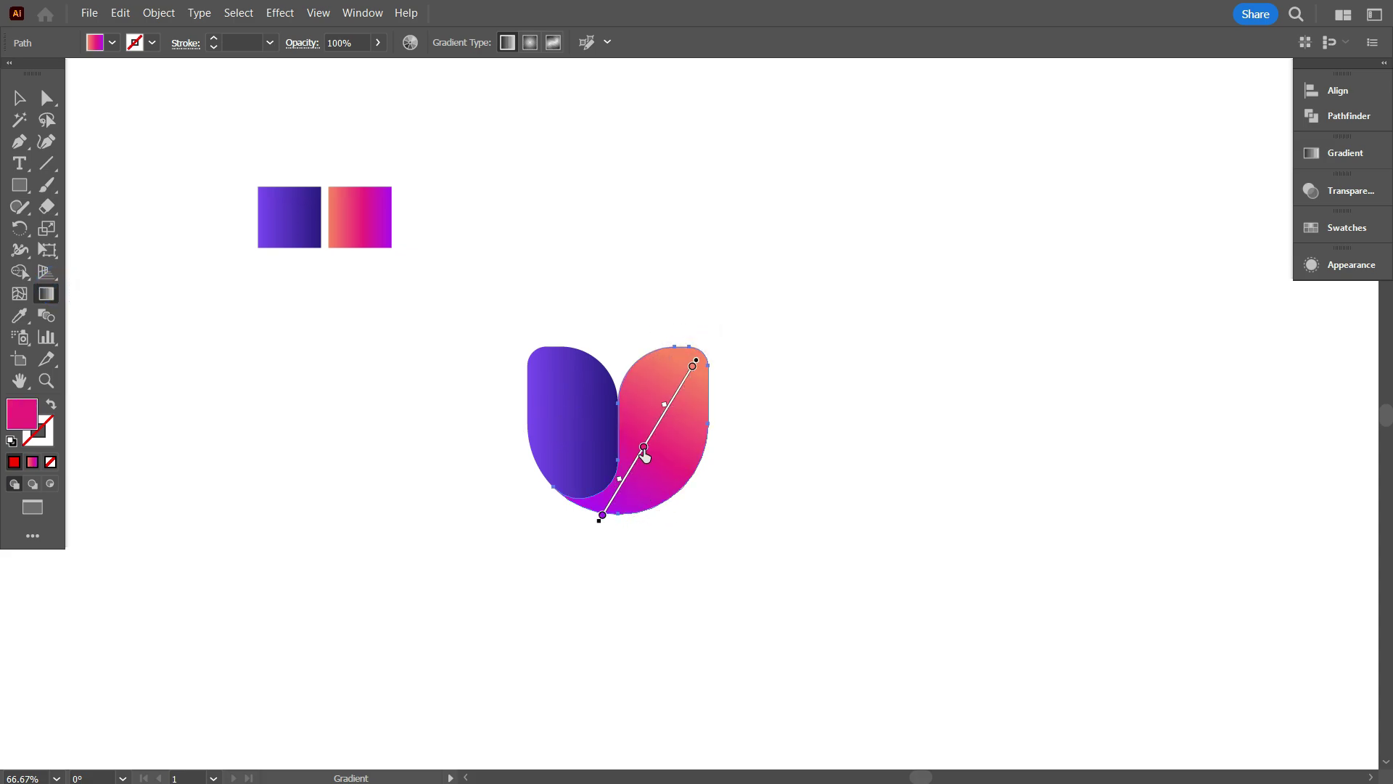
Set the pink gradient's middle stop to a pink swatch after trying several reds.
click(1349, 155)
double_click(1183, 294)
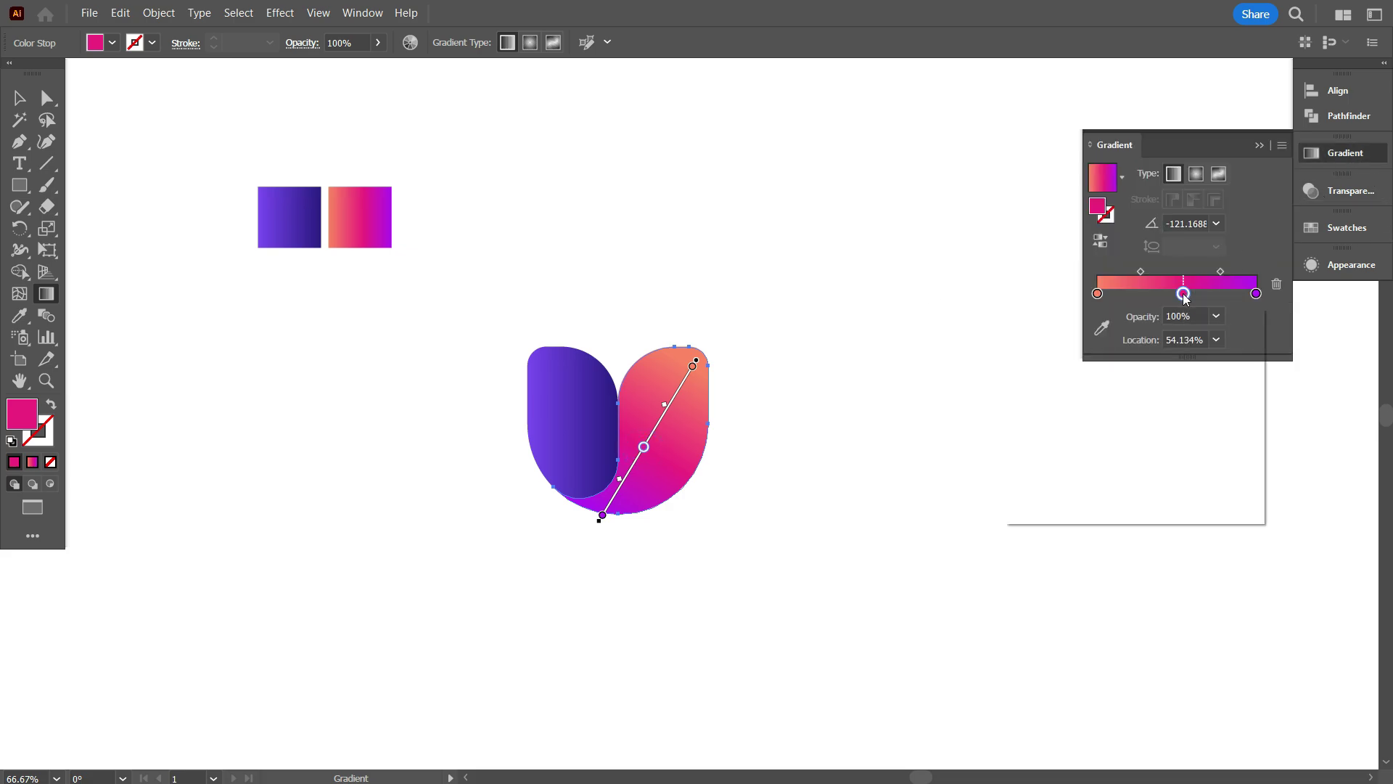
click(1023, 392)
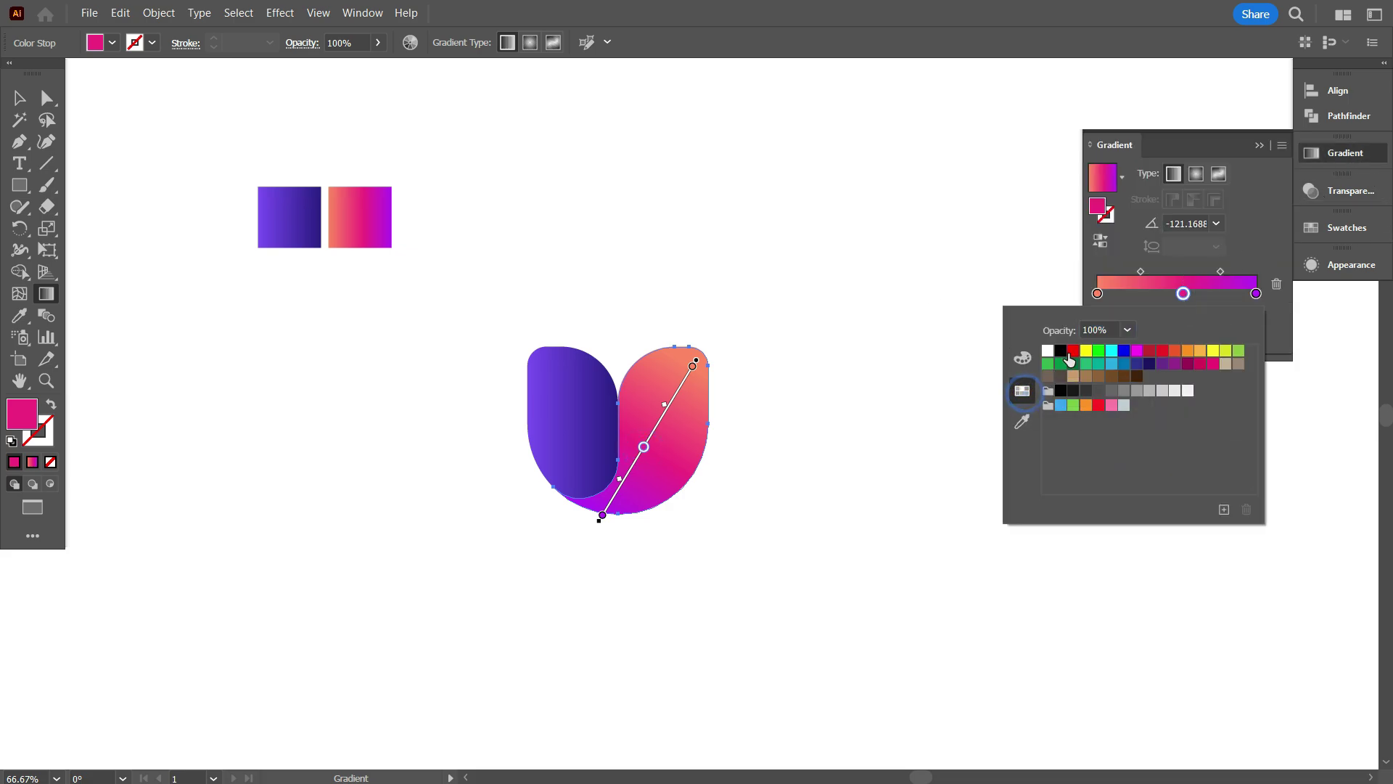
click(1073, 351)
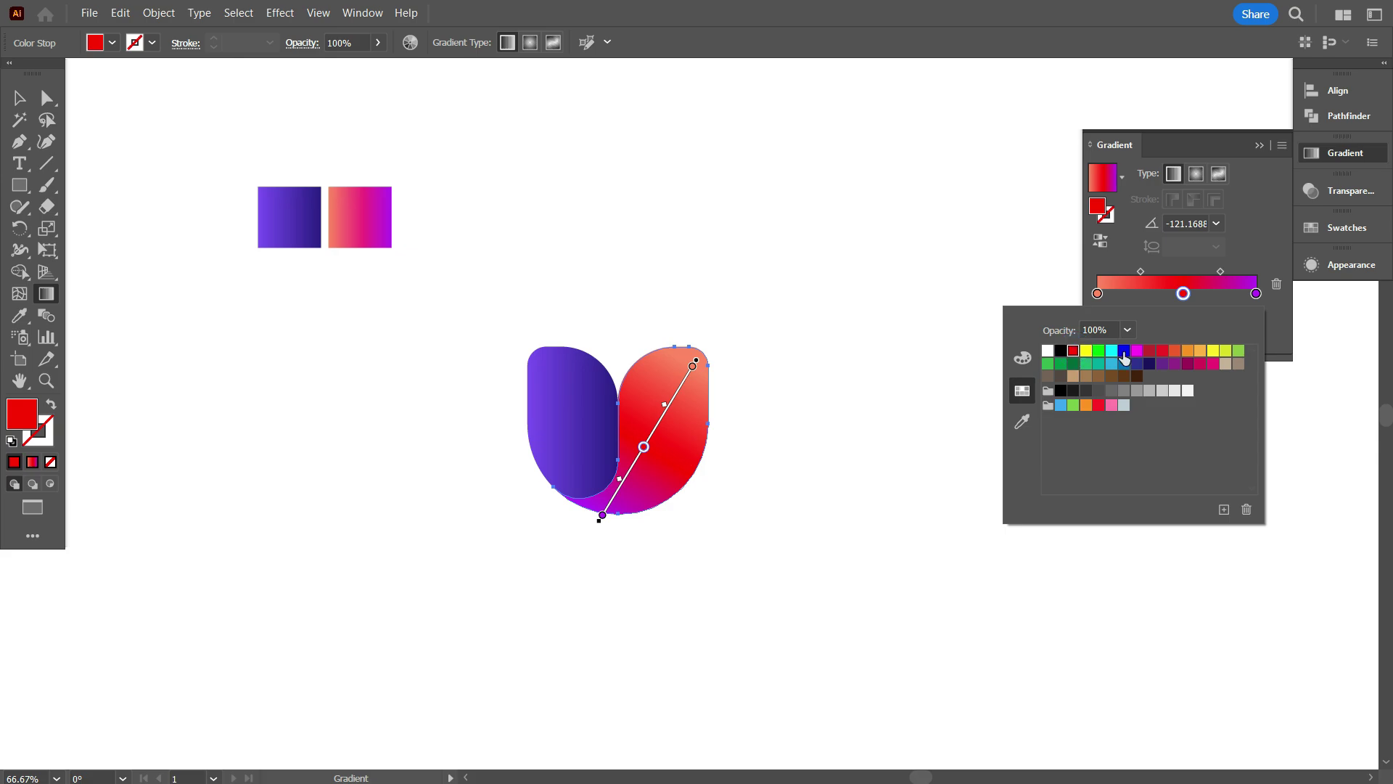
click(1212, 364)
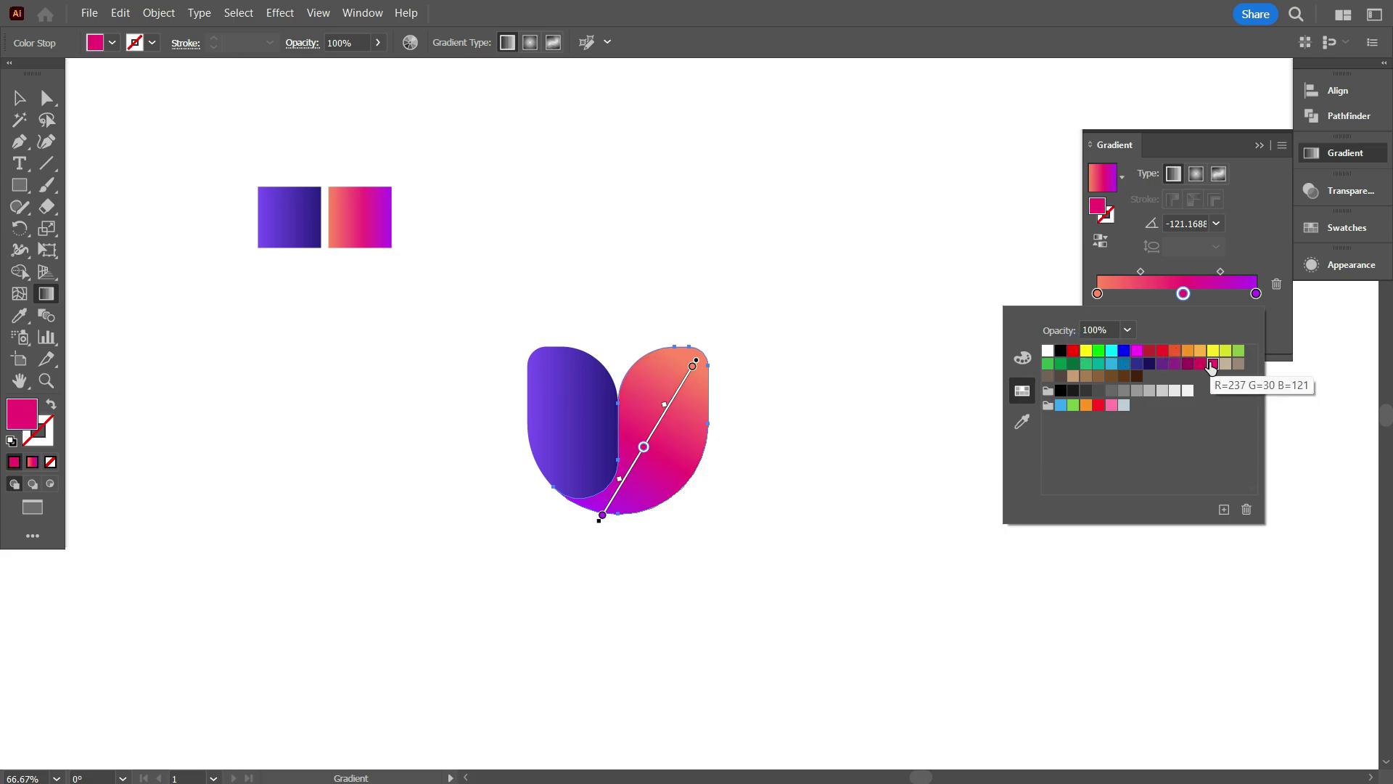
click(1199, 364)
click(1162, 351)
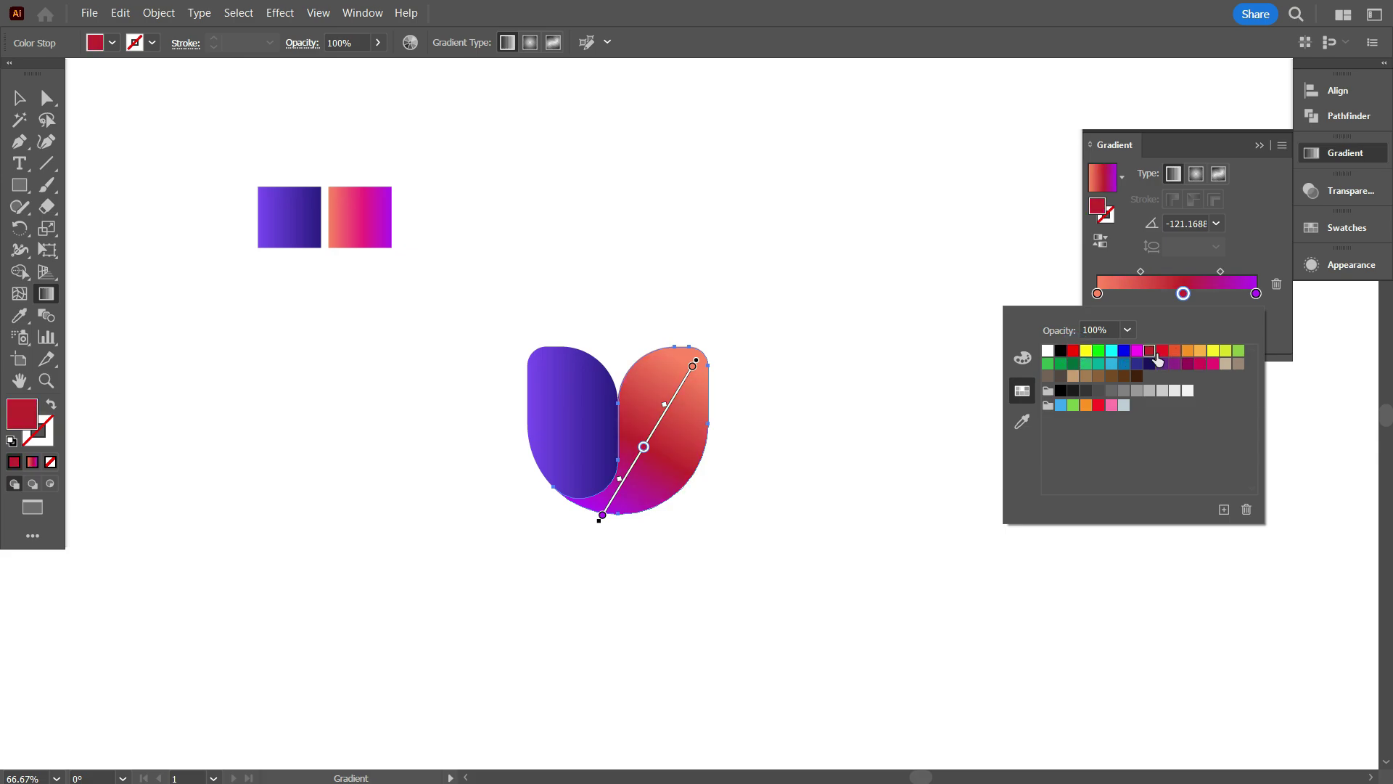
click(1073, 352)
click(1213, 364)
click(831, 497)
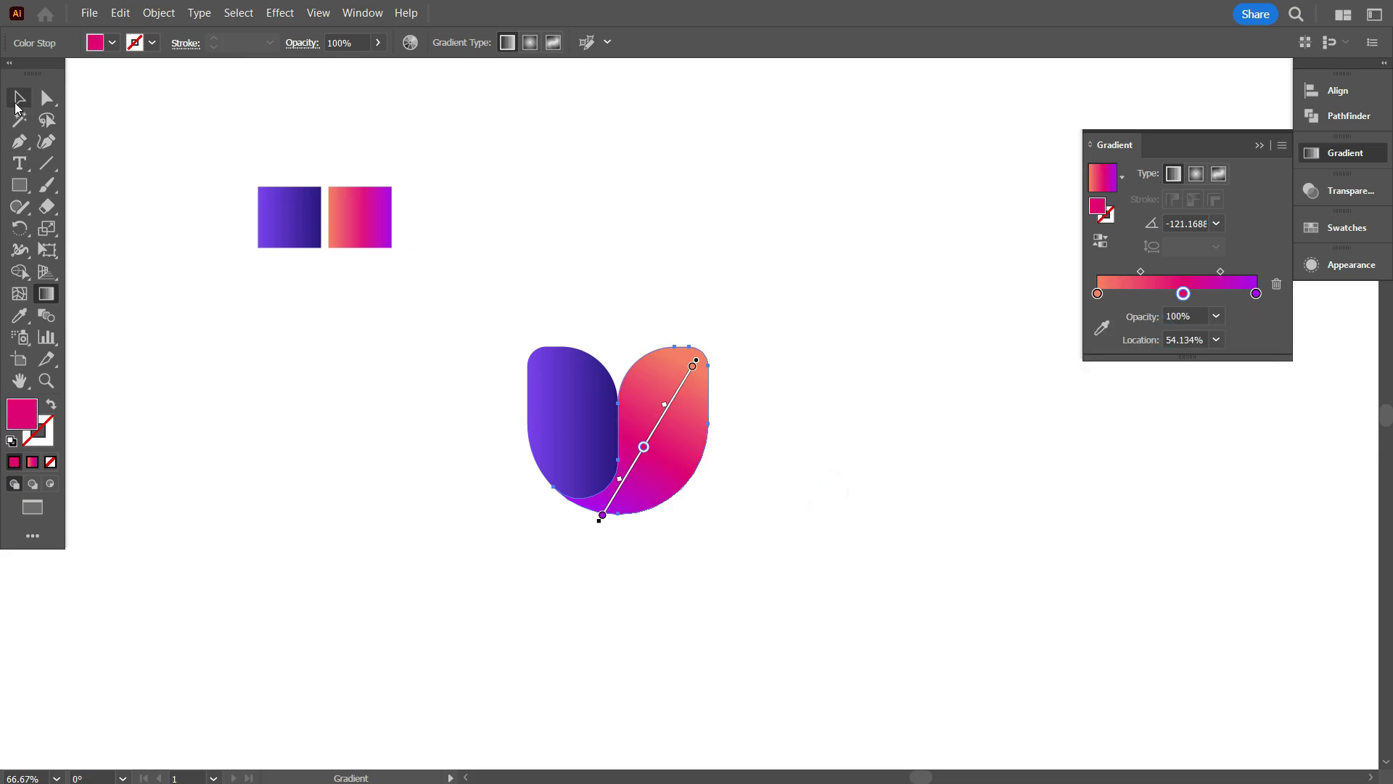
Redraw the purple shape's gradient to run vertically from bottom to top.
click(19, 98)
click(551, 431)
click(46, 293)
mouse_move(599, 503)
mouse_down()
mouse_move(560, 321)
mouse_move(552, 347)
mouse_move(592, 516)
mouse_up()
Group both shapes and rotate the group about 90° so pink sits above purple.
key(v)
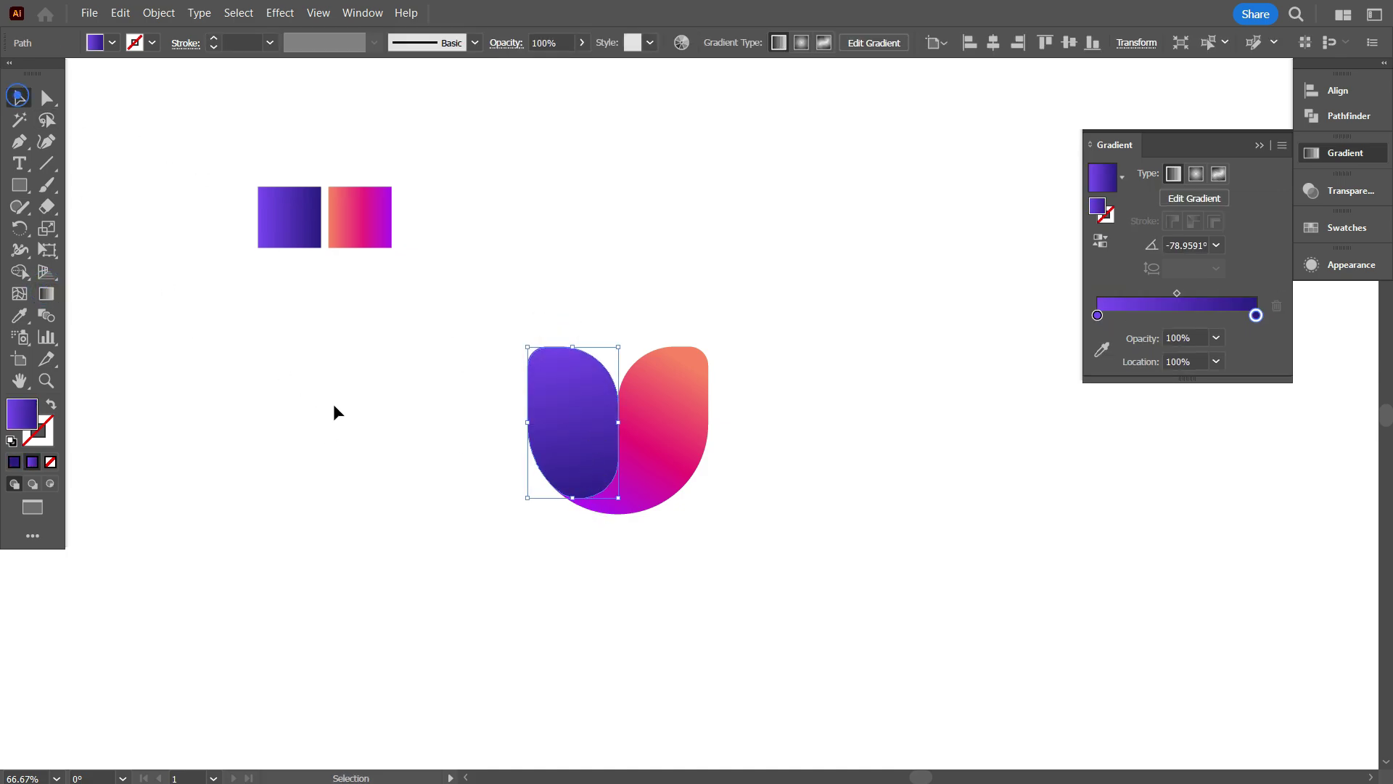
click(333, 405)
scroll(508, 465, down, 1)
drag(740, 547, 497, 261)
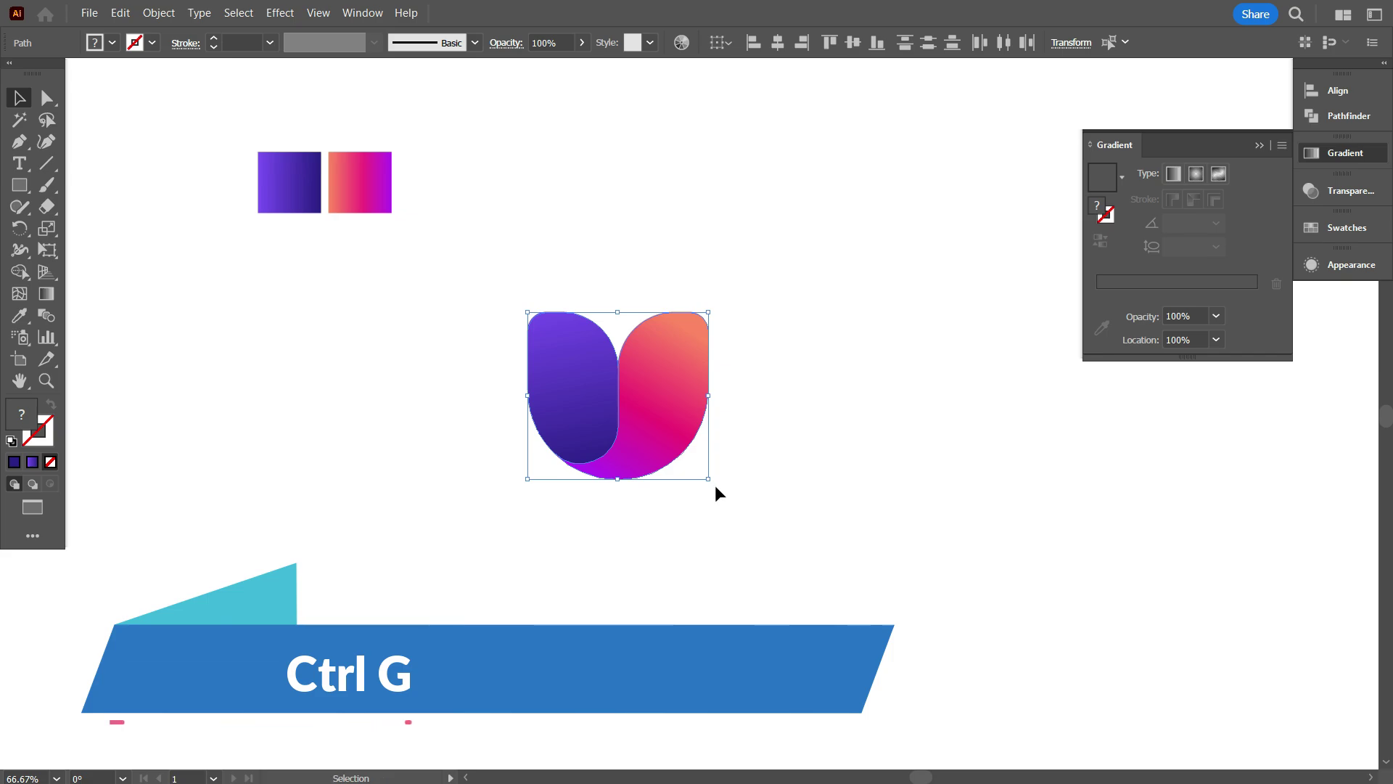
drag(709, 485, 734, 240)
click(766, 435)
Shift the left-side anchors of both shapes to the right with Shift+Right.
scroll(601, 544, down, 1)
scroll(585, 544, up, 2)
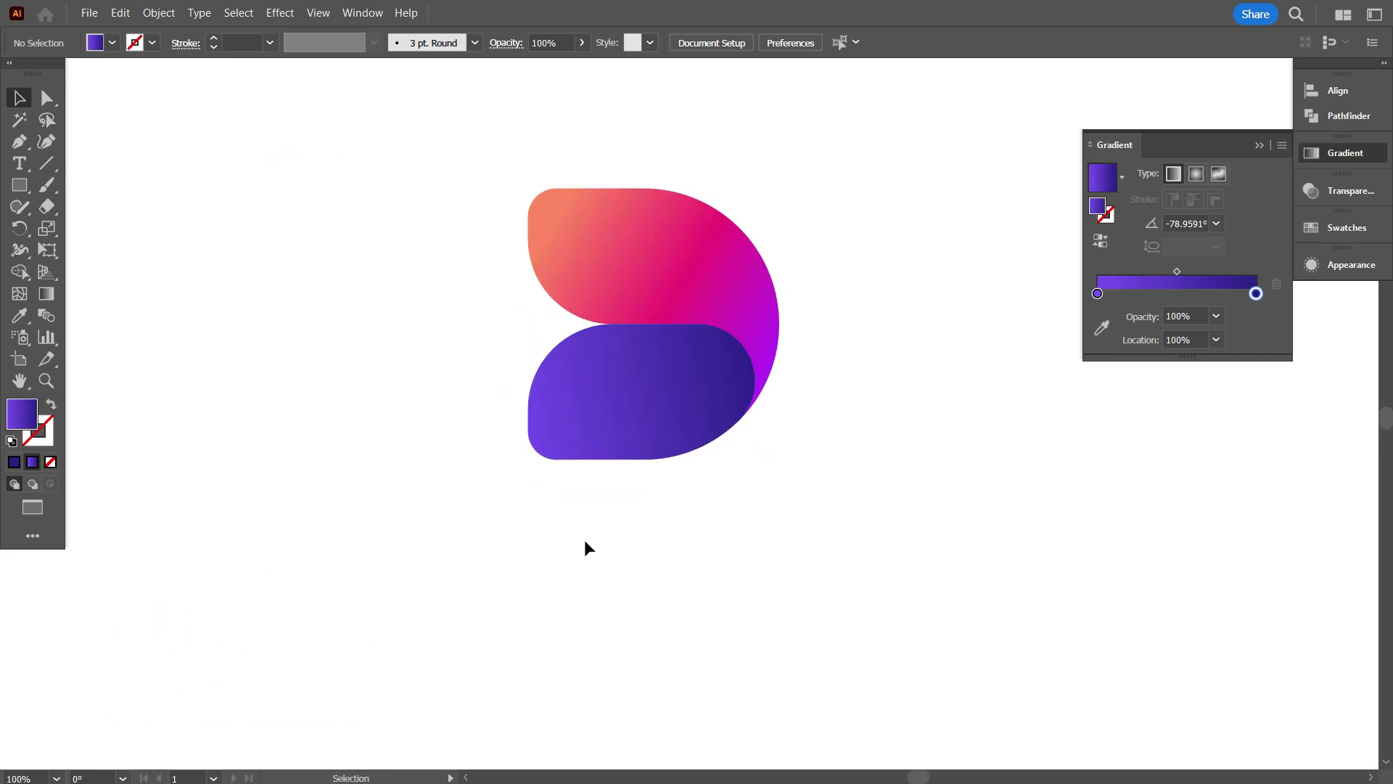
scroll(600, 537, down, 1)
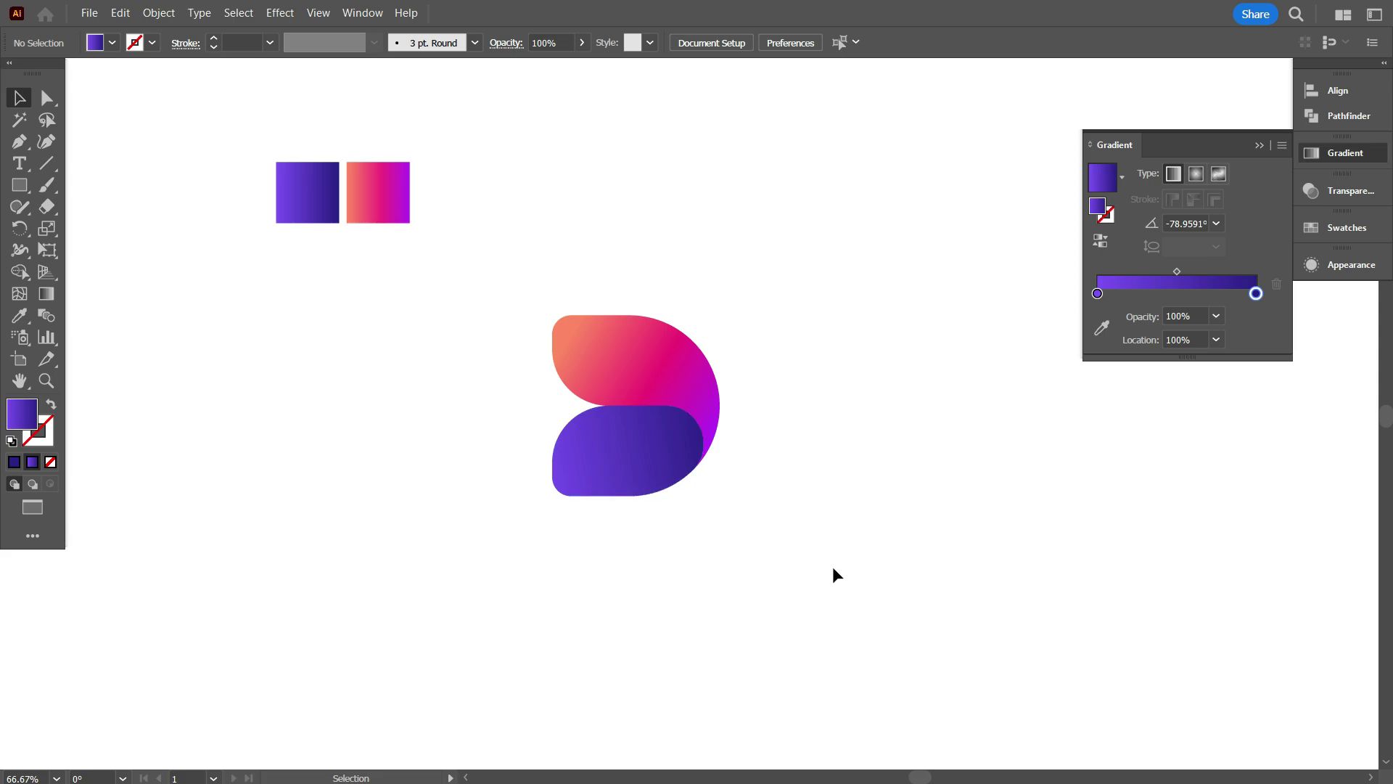
click(46, 97)
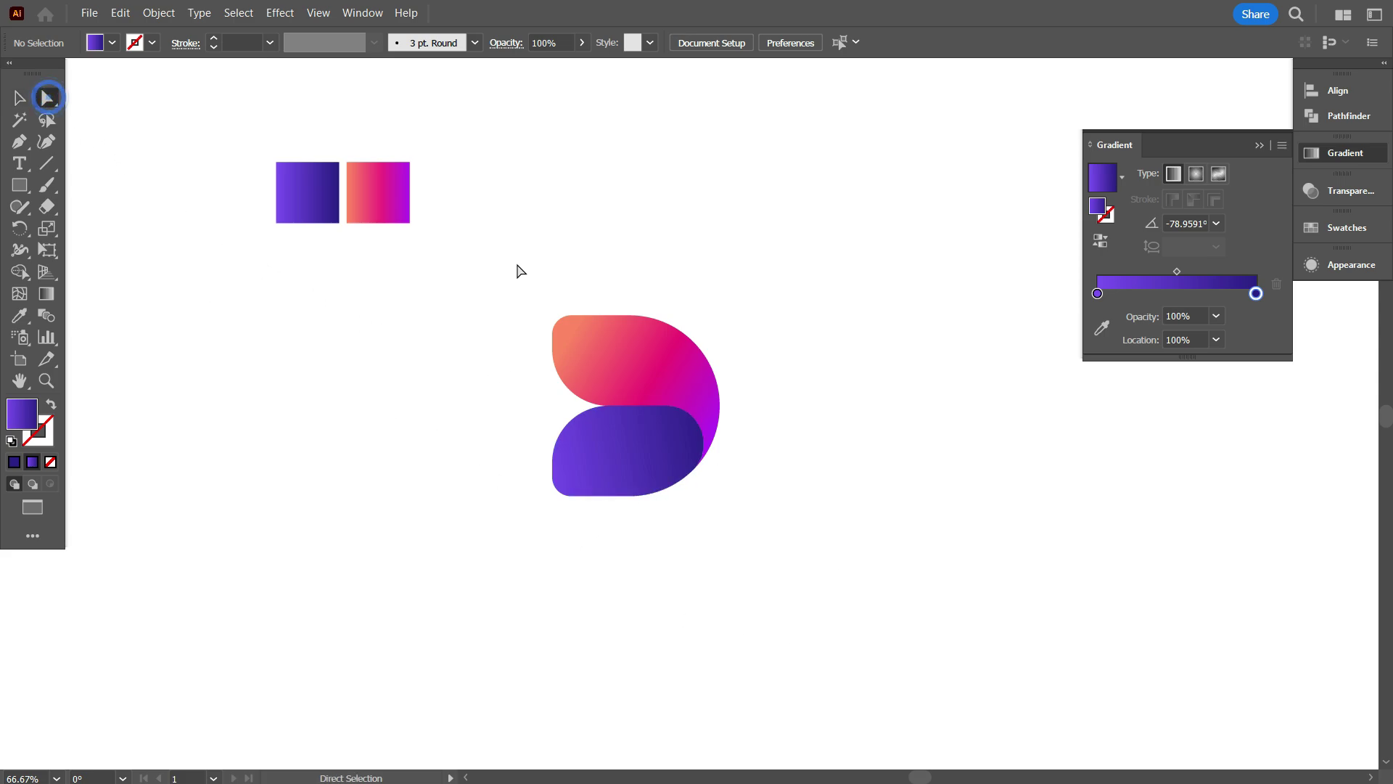
drag(517, 264, 625, 550)
key(shift+Right)
key(shift+Right)
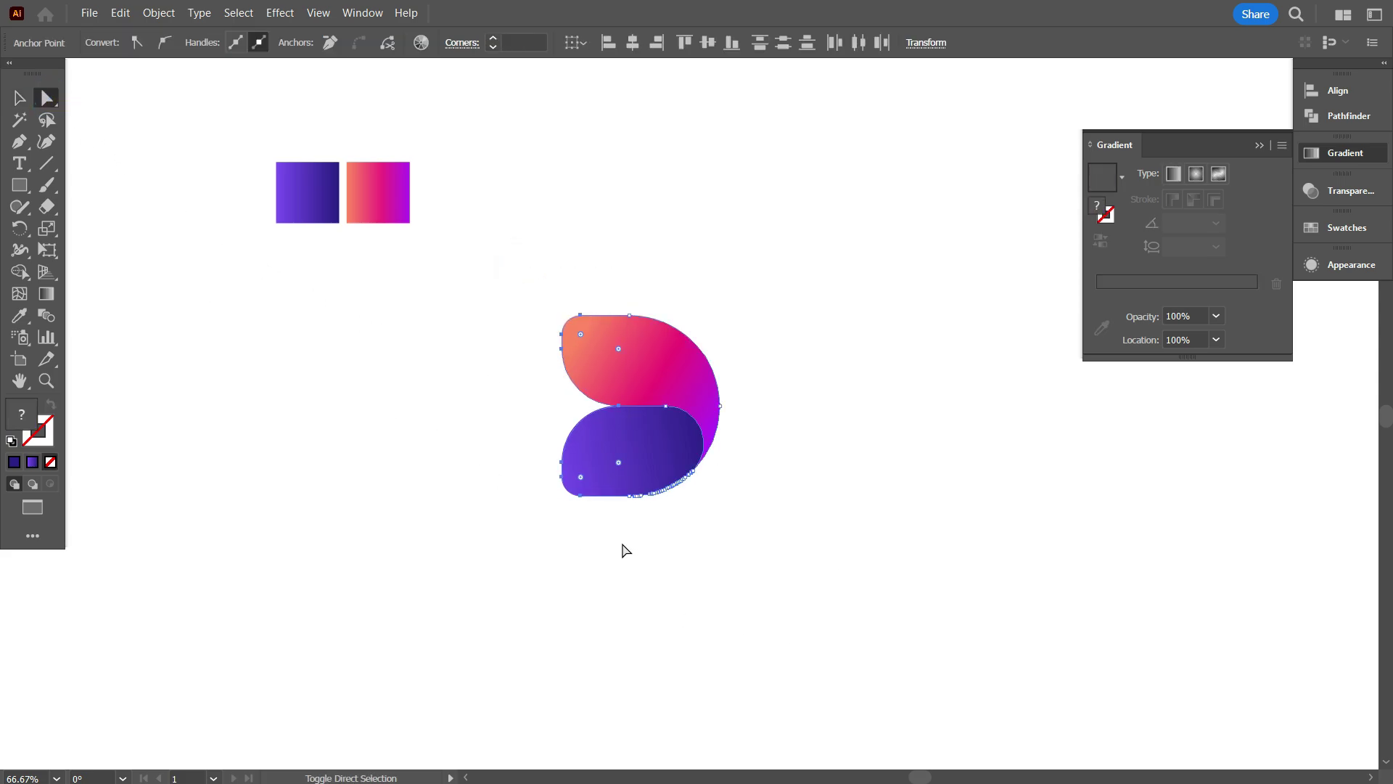
click(624, 548)
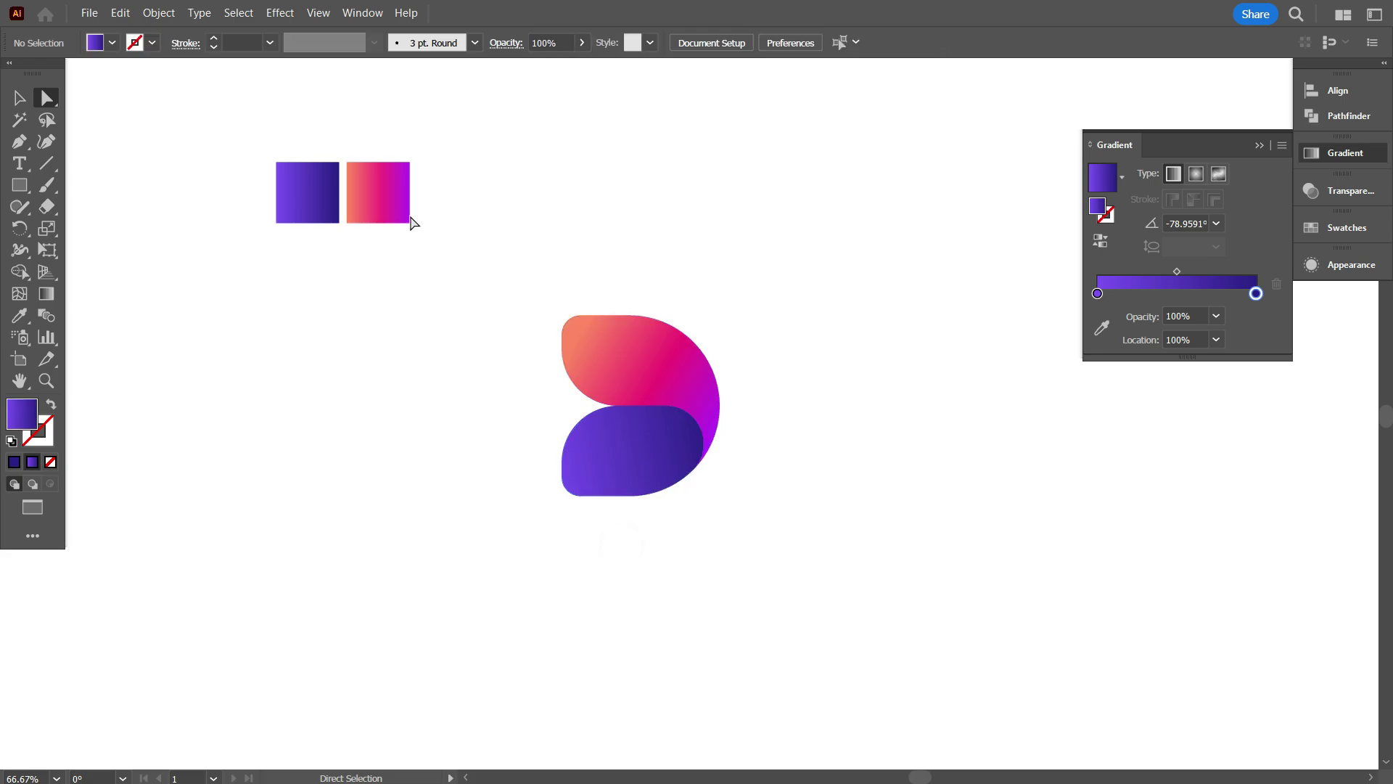
click(28, 103)
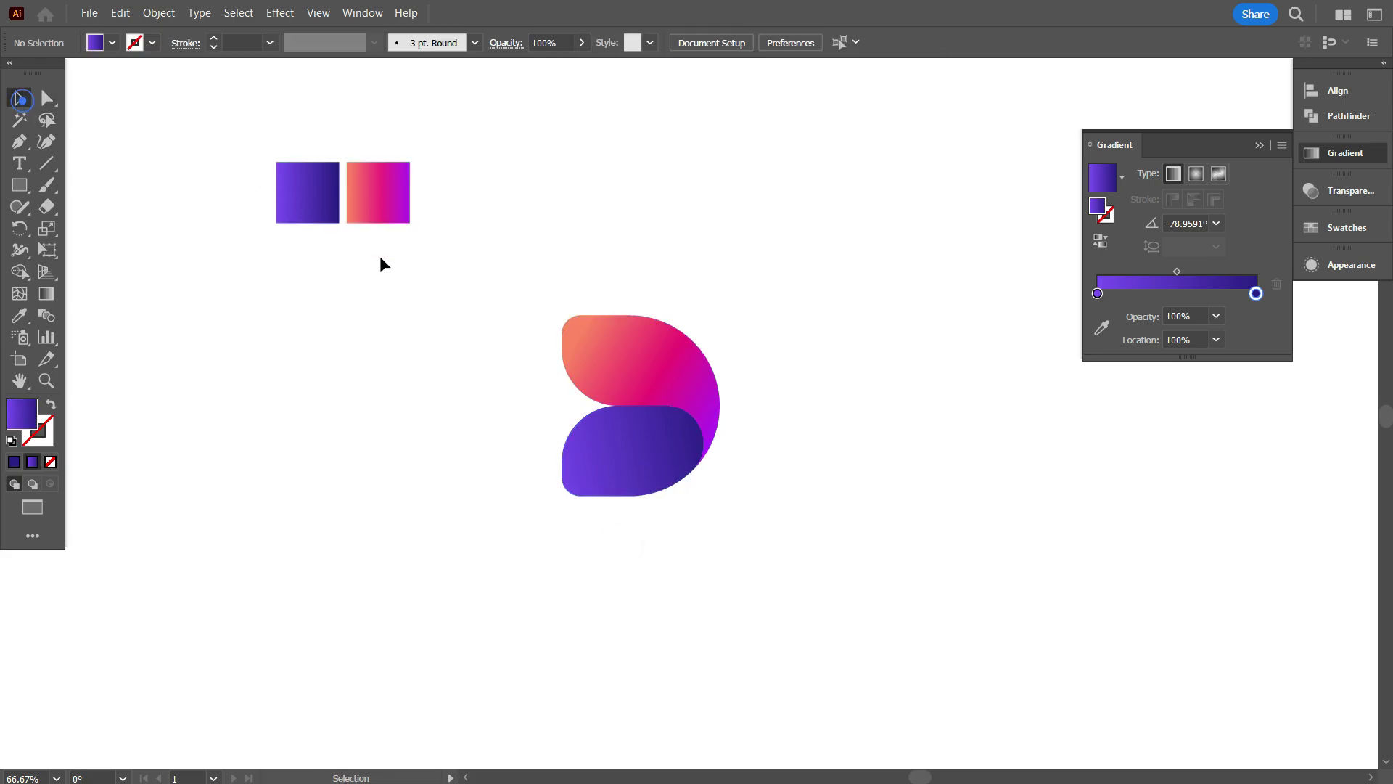
scroll(560, 409, up, 1)
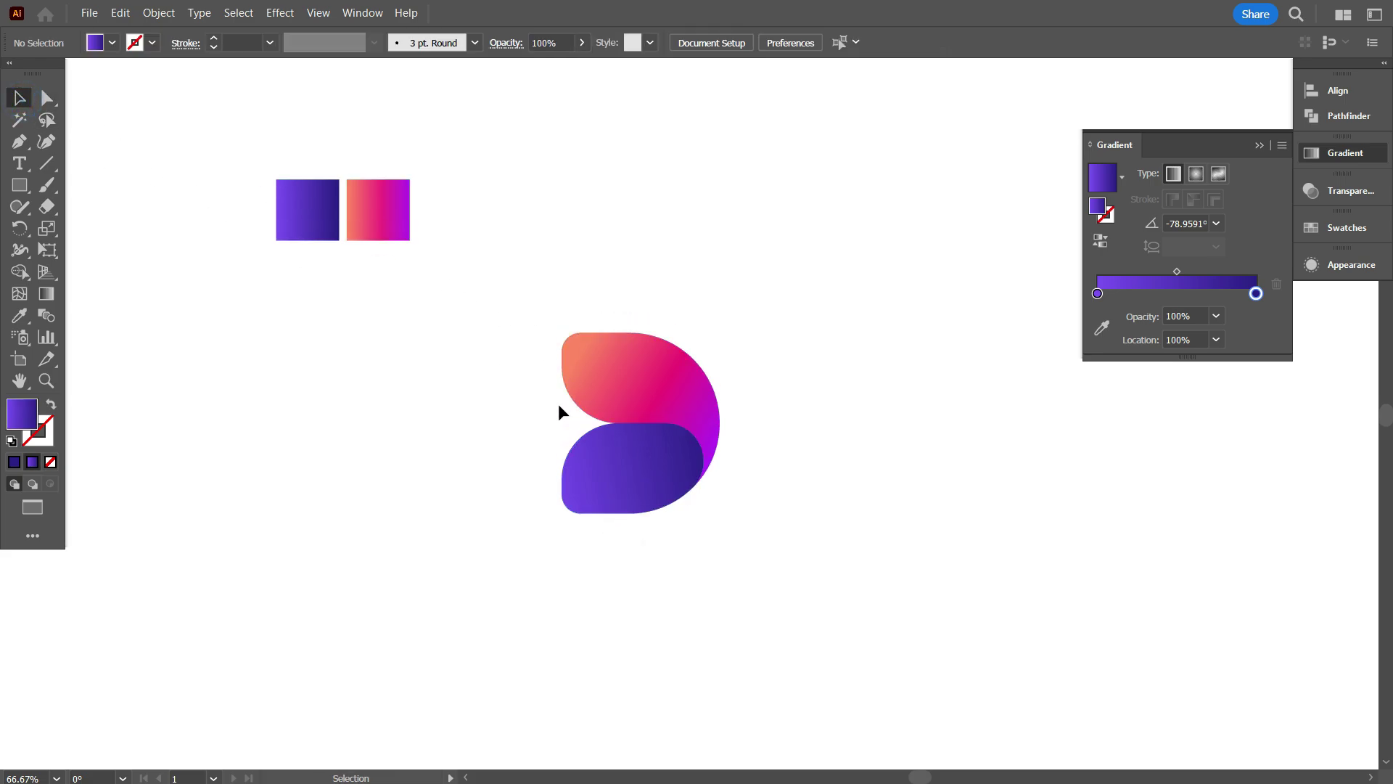
Type 'Microsoft Designer' below the logo and set it to 40 pt.
click(21, 166)
click(533, 645)
scroll(573, 607, down, 3)
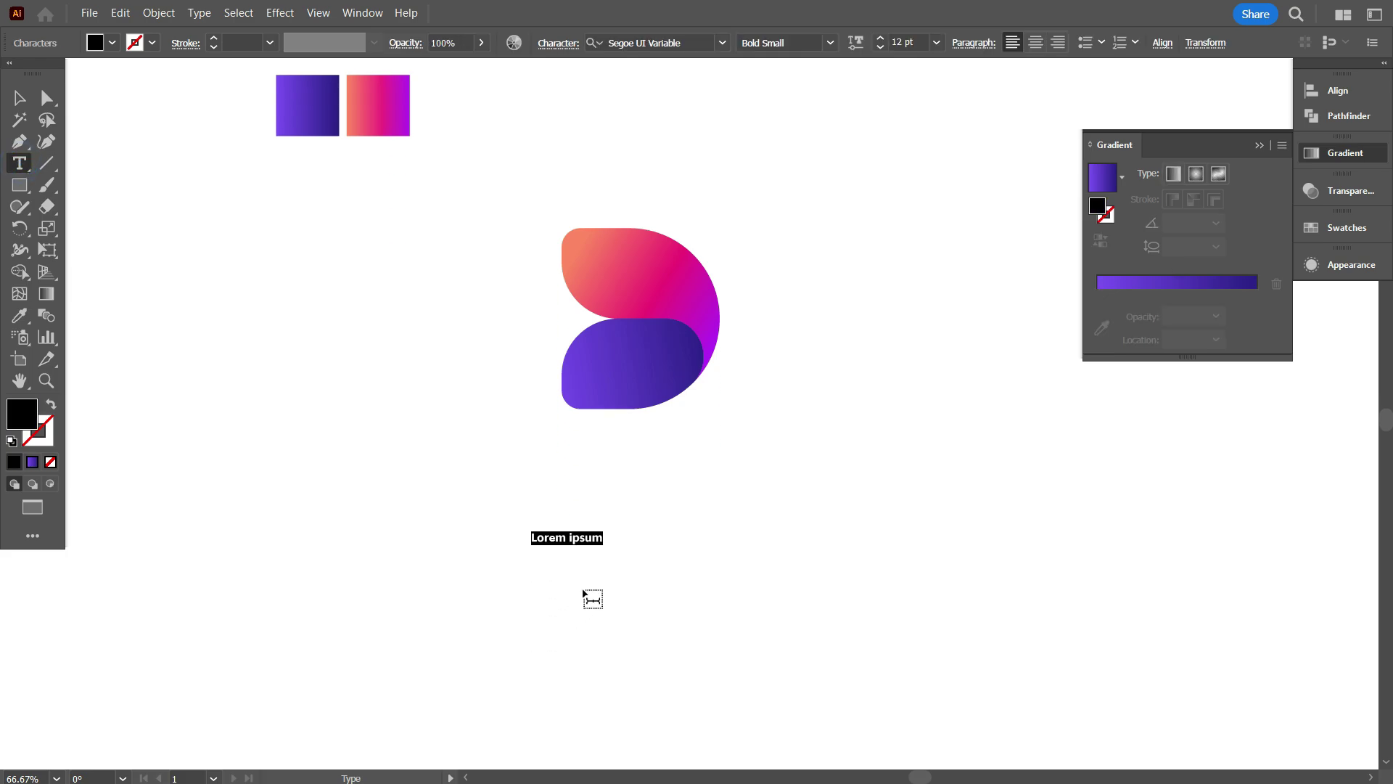
text(Microsoft Designer)
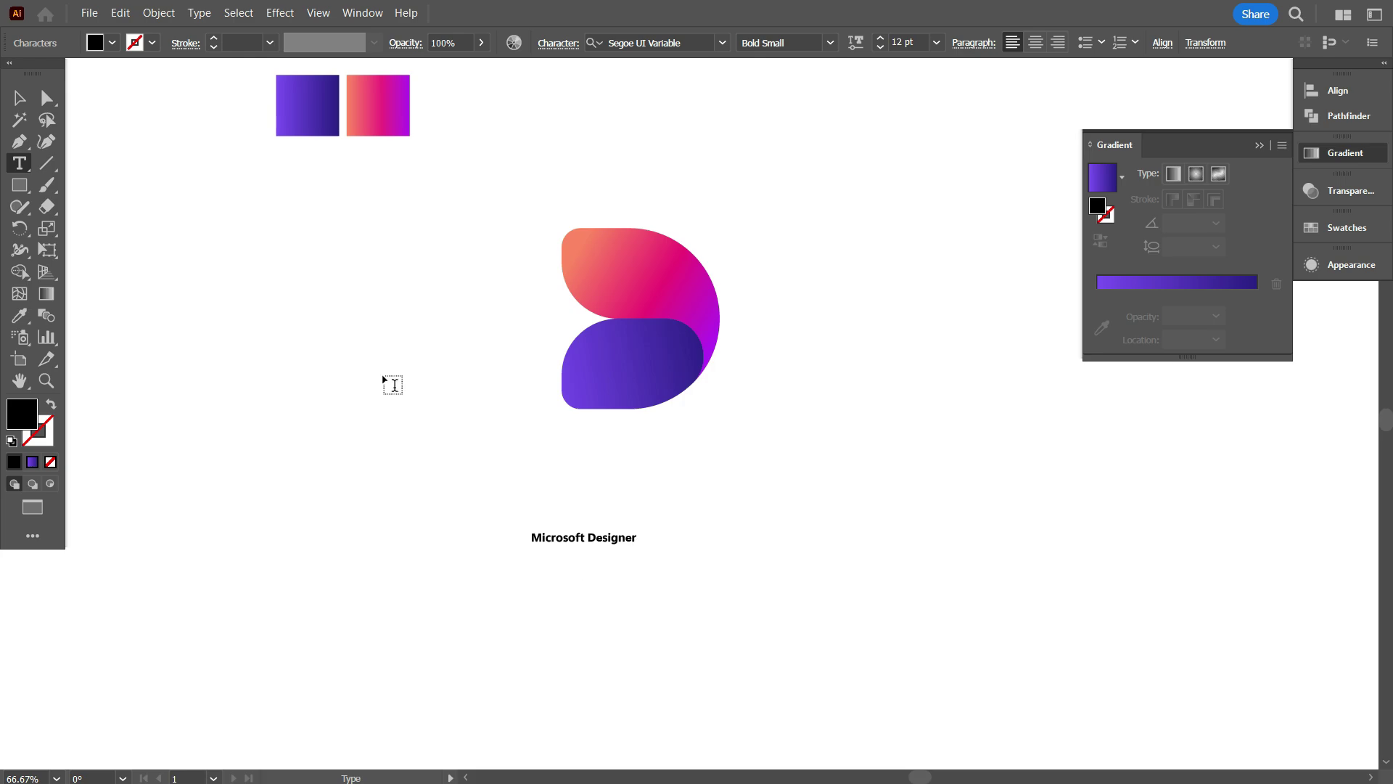
key(Escape)
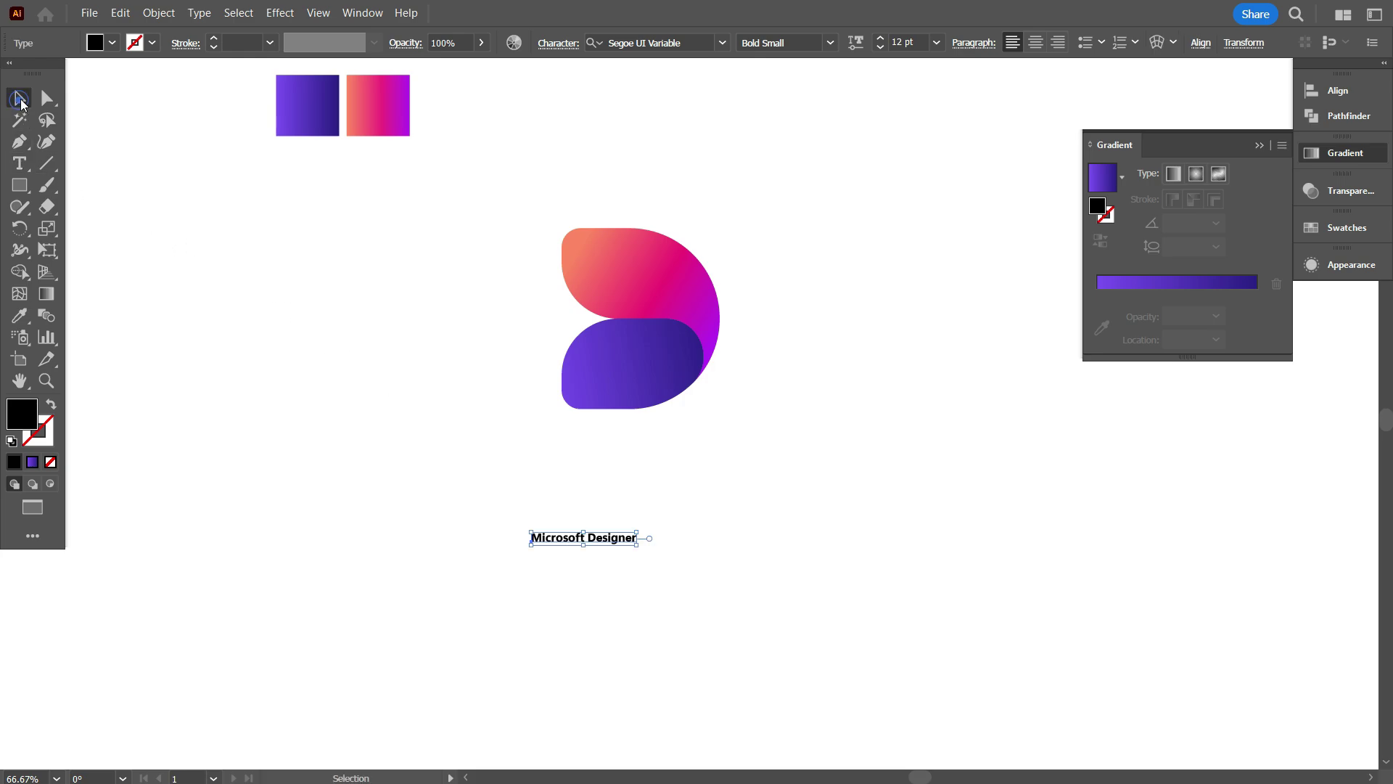
click(907, 42)
text(40)
key(Return)
Move the wordmark up directly beneath the gradient logo and centre it.
click(769, 470)
drag(510, 206, 768, 426)
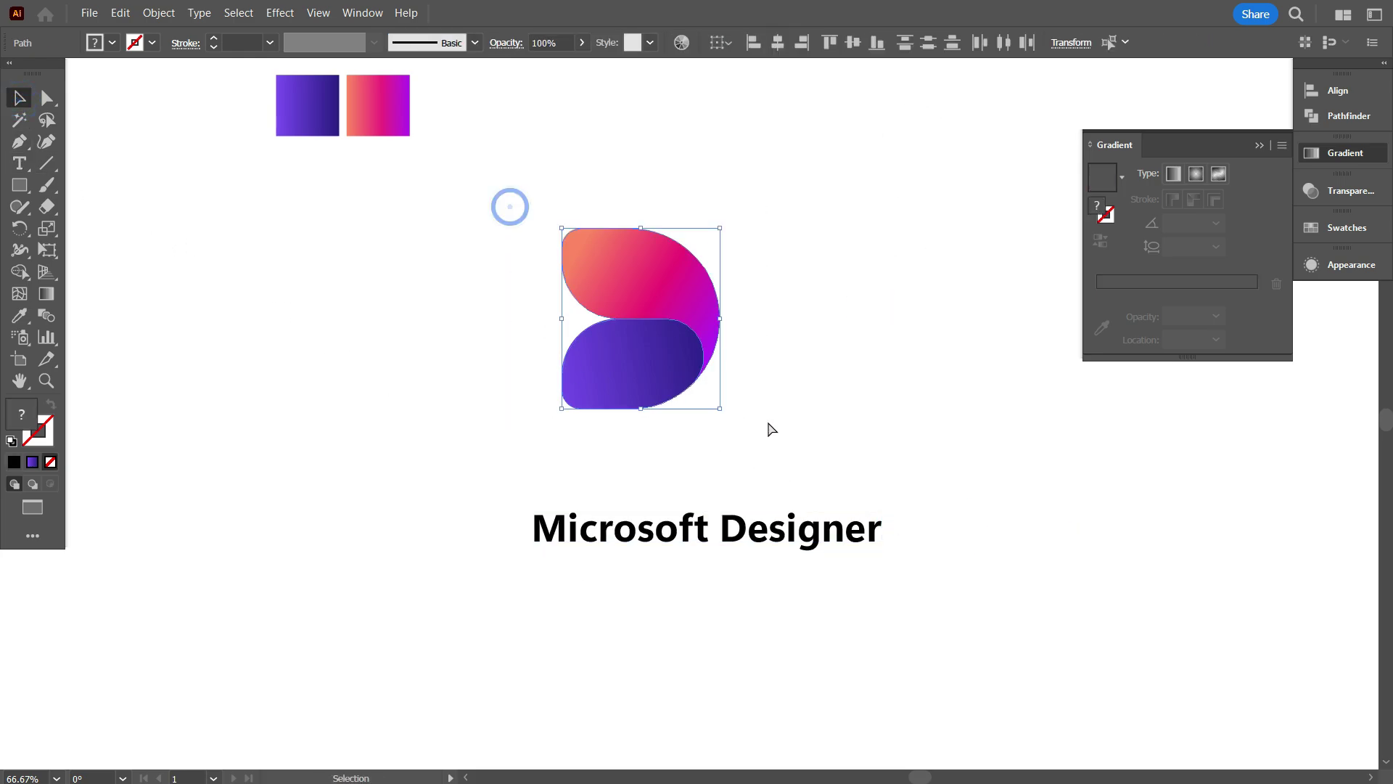
drag(778, 536, 717, 474)
click(719, 548)
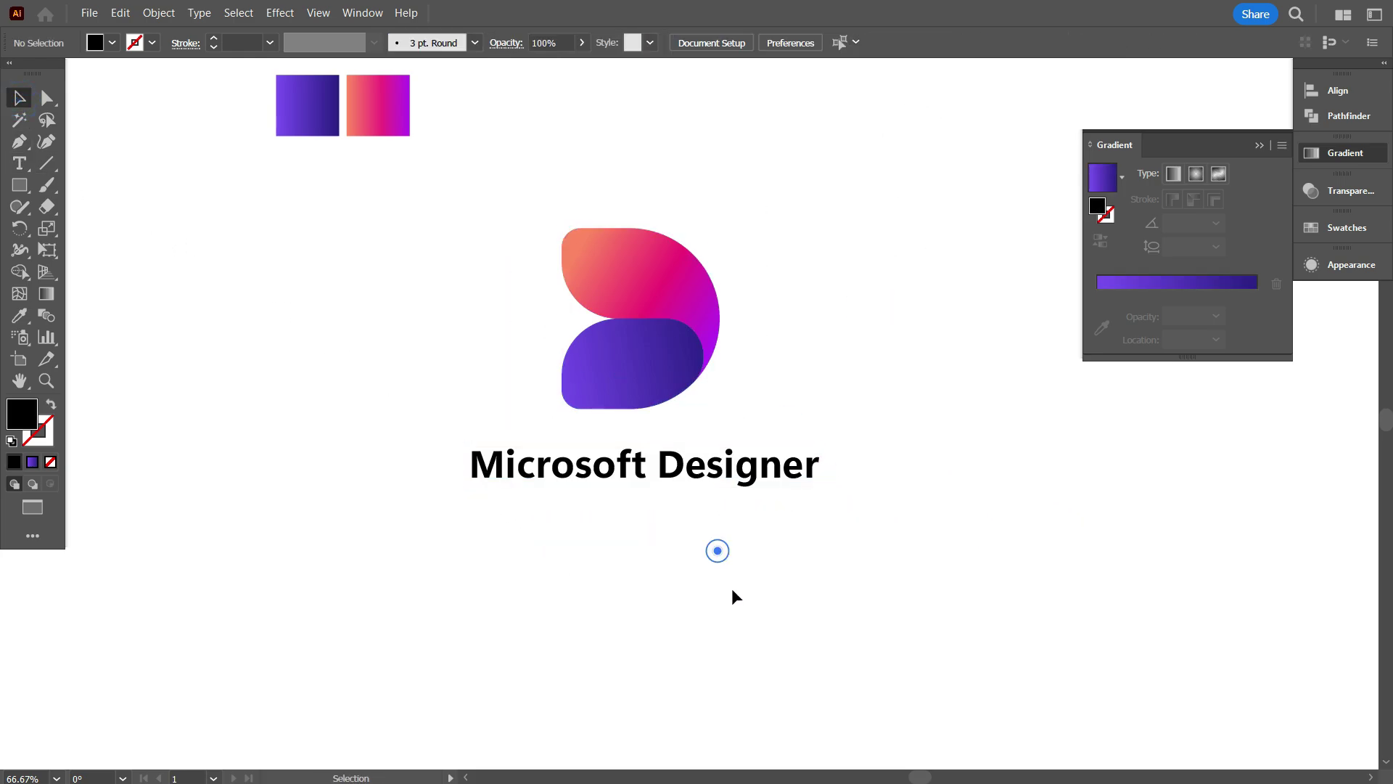